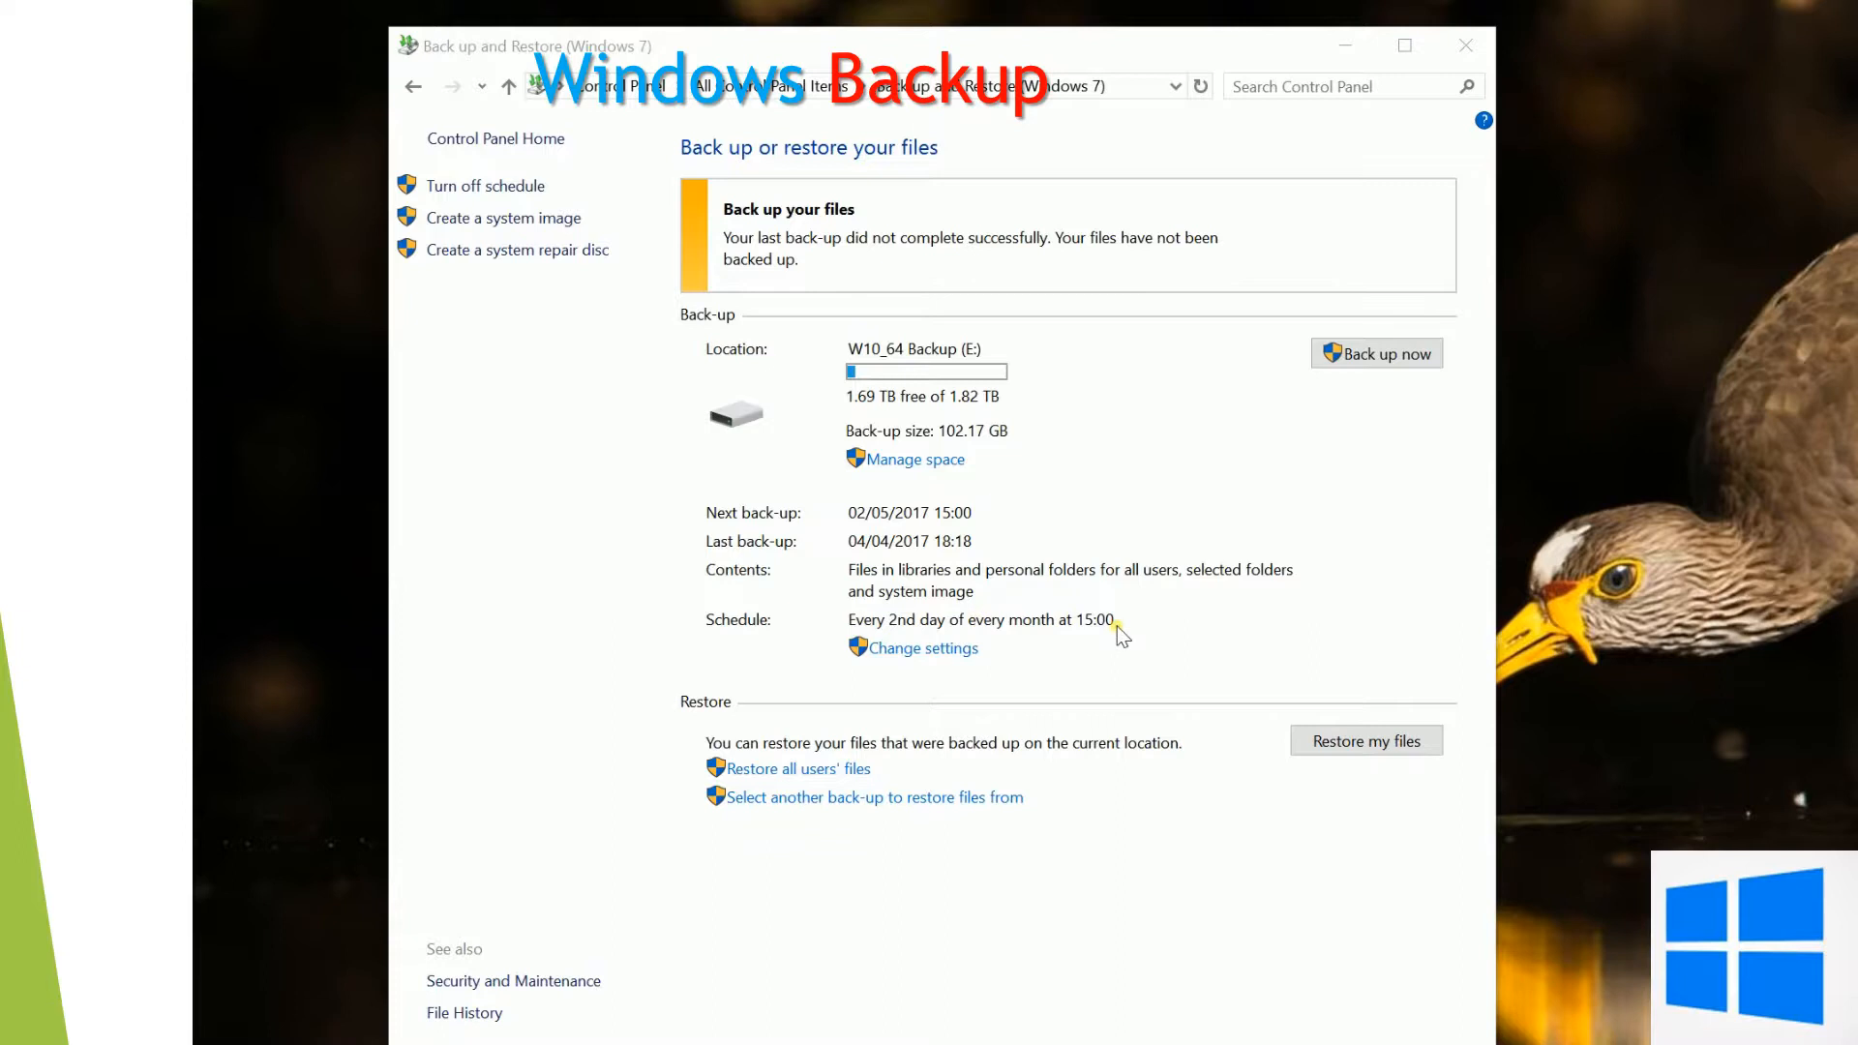
- Open the scheduled backup's settings for changing and keep W10_64 Backup (E:) as the backup destination
click(919, 663)
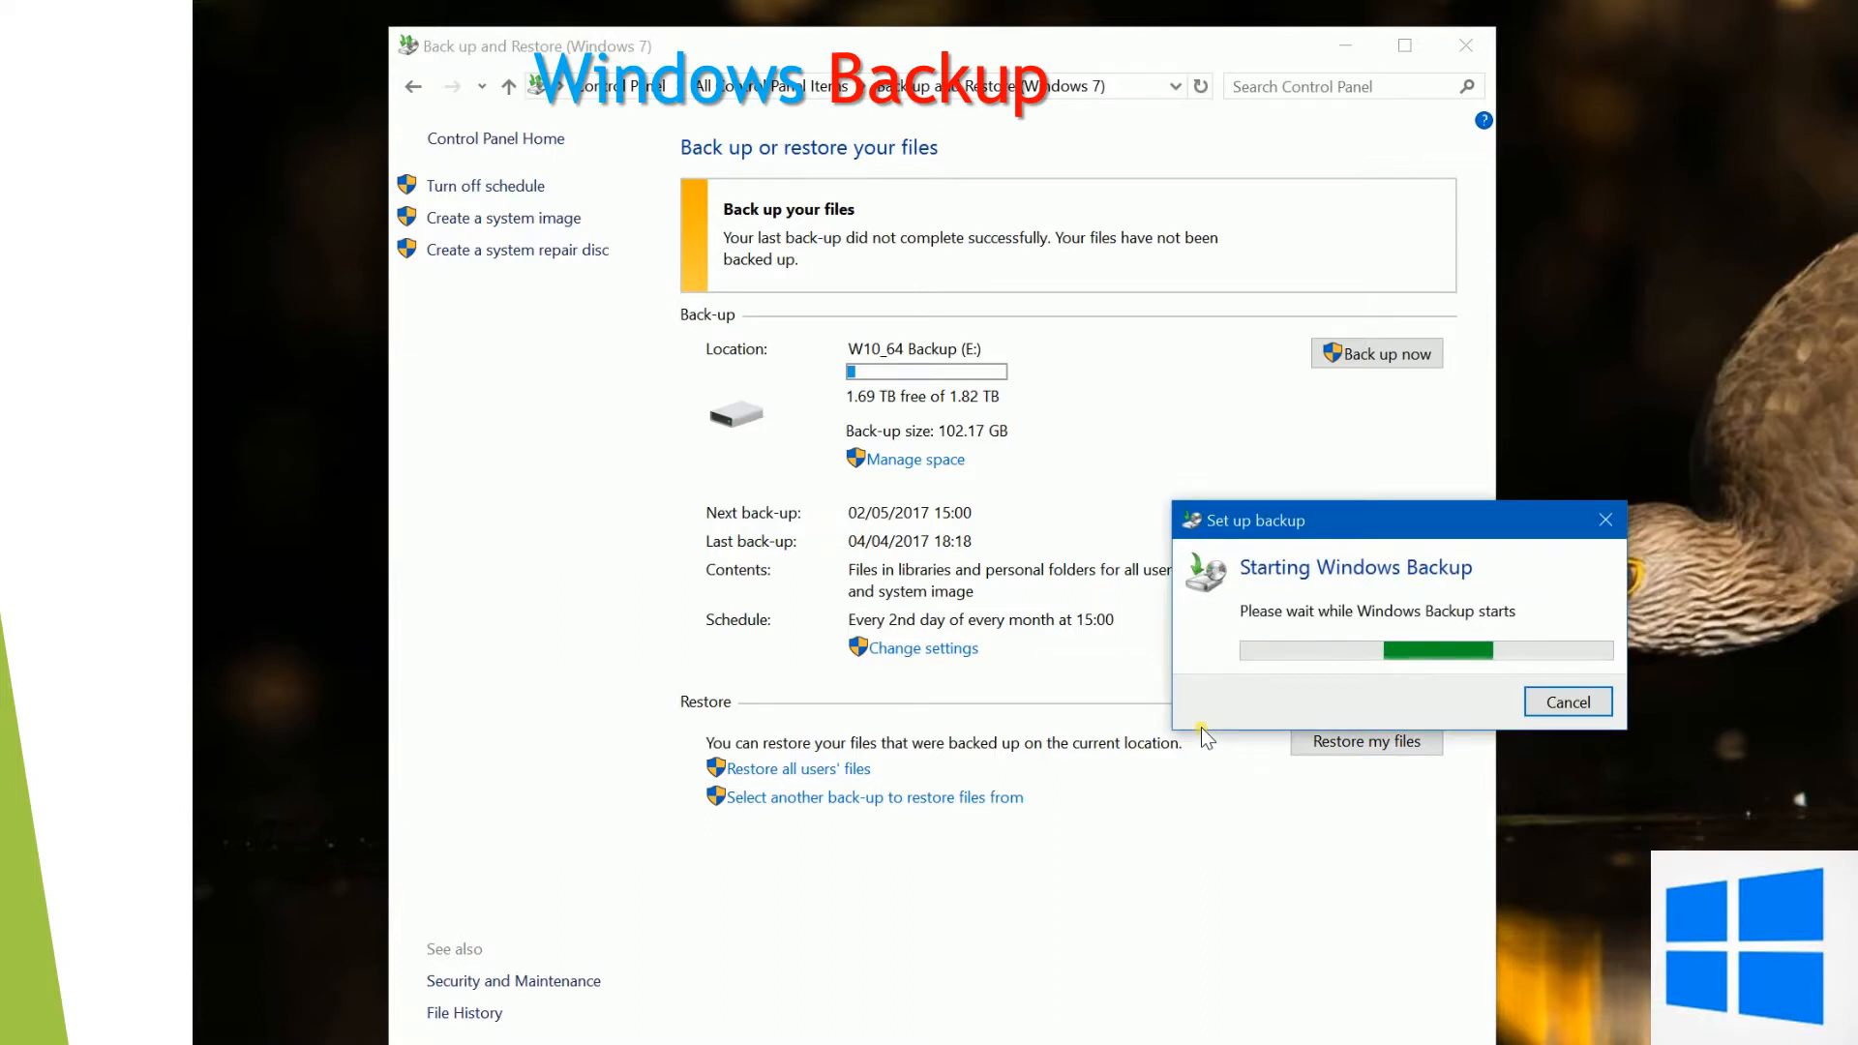
drag(1432, 321, 1231, 126)
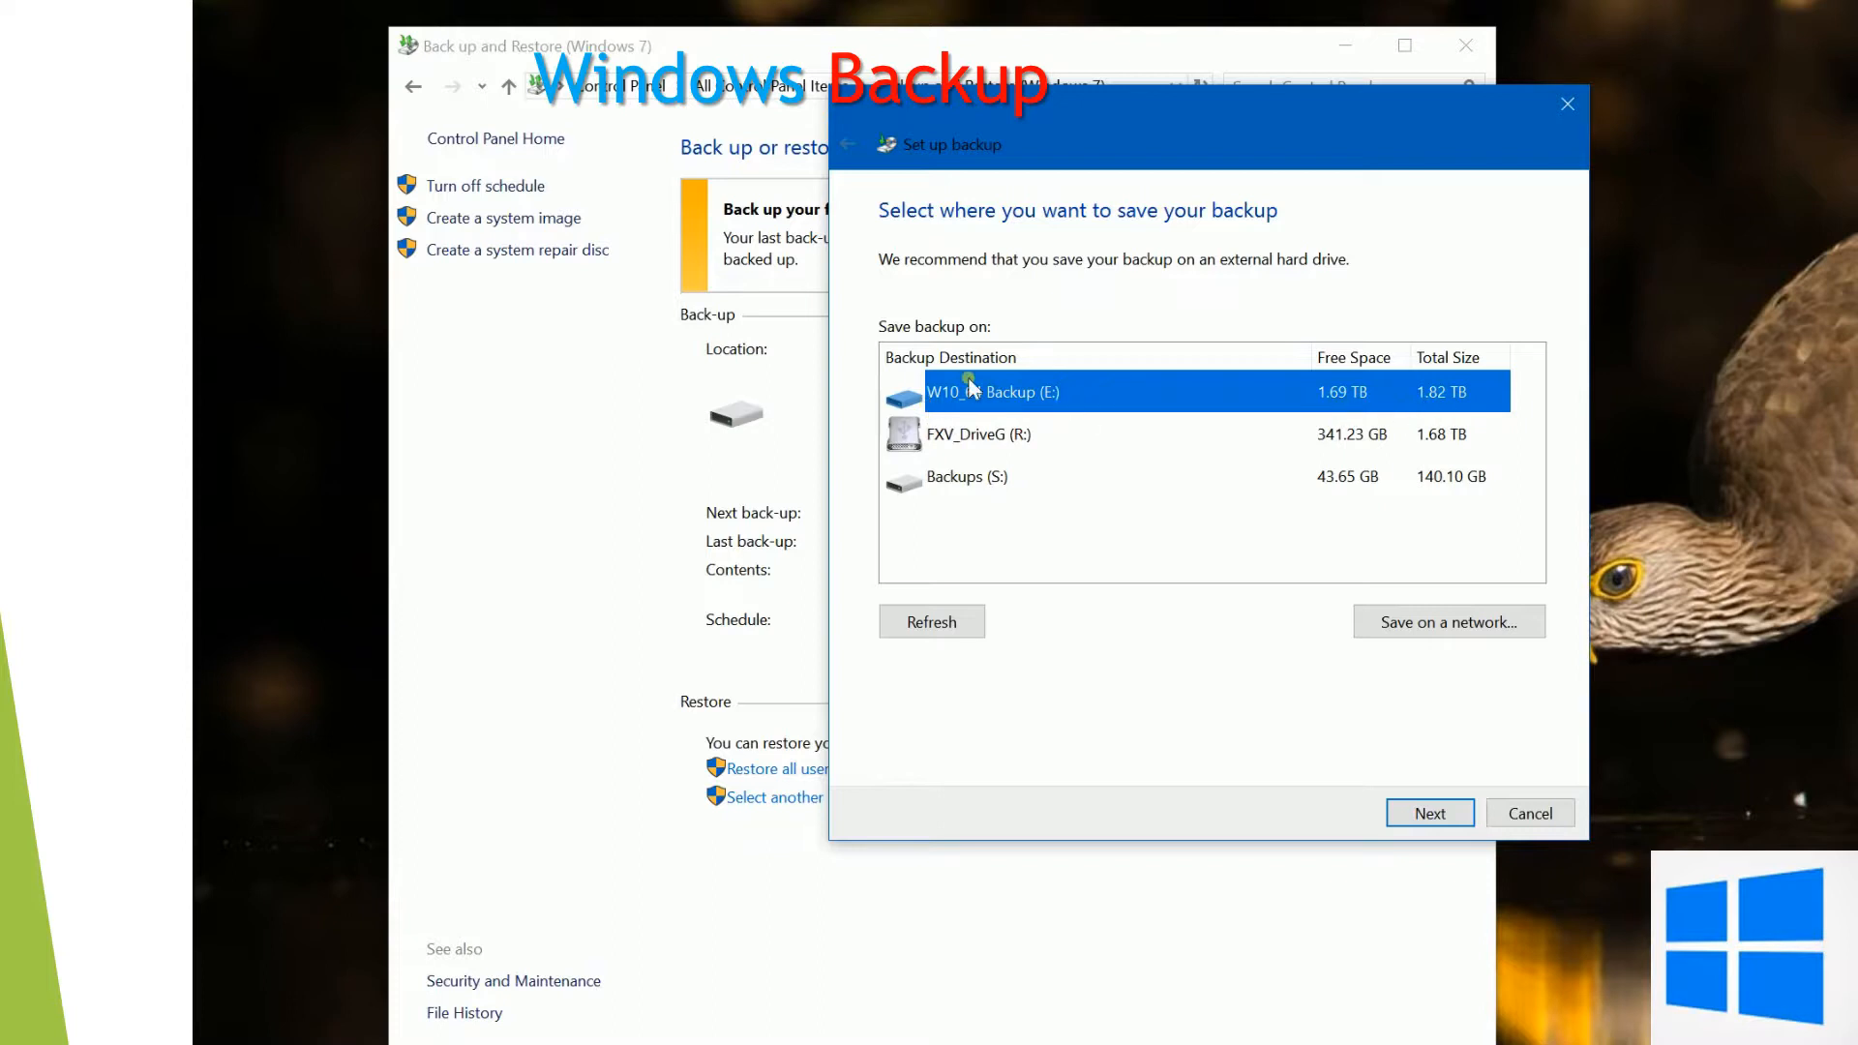
click(1422, 815)
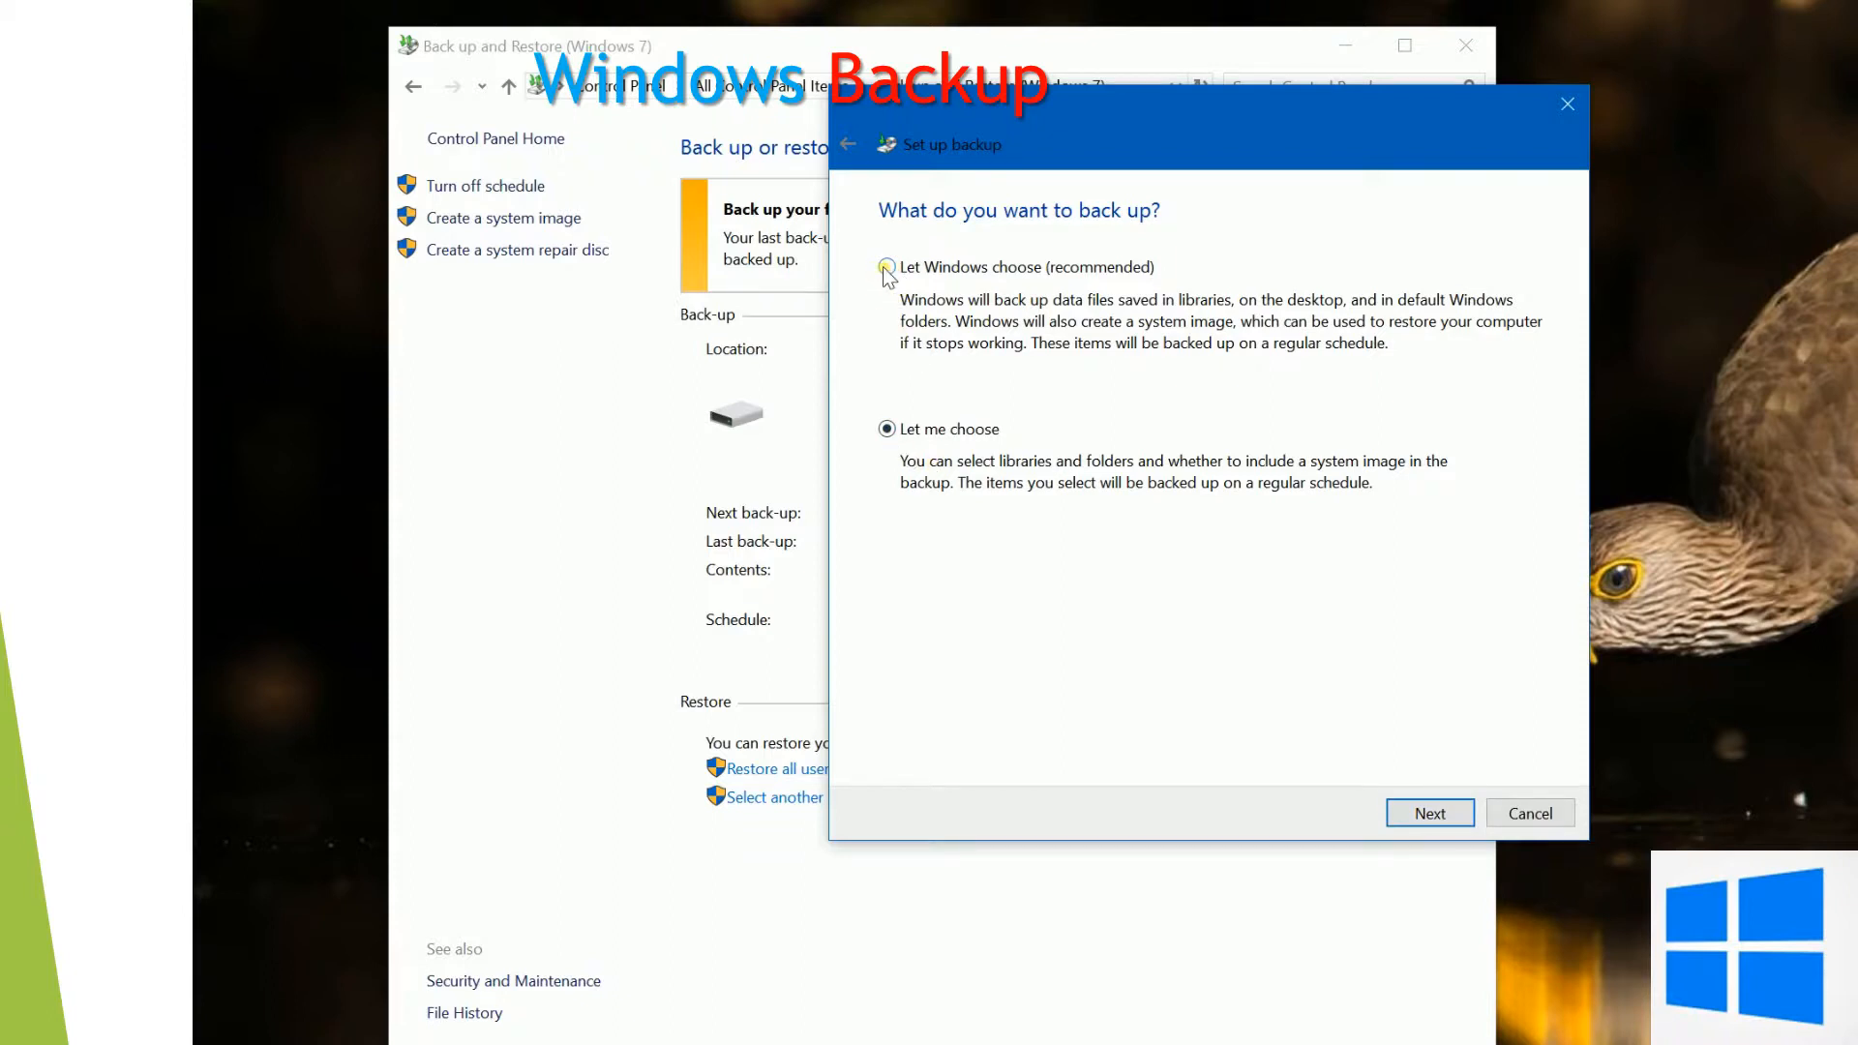
- Compare the two content options and continue with "Let me choose" to pick the backup items manually
click(887, 269)
click(888, 428)
click(1438, 820)
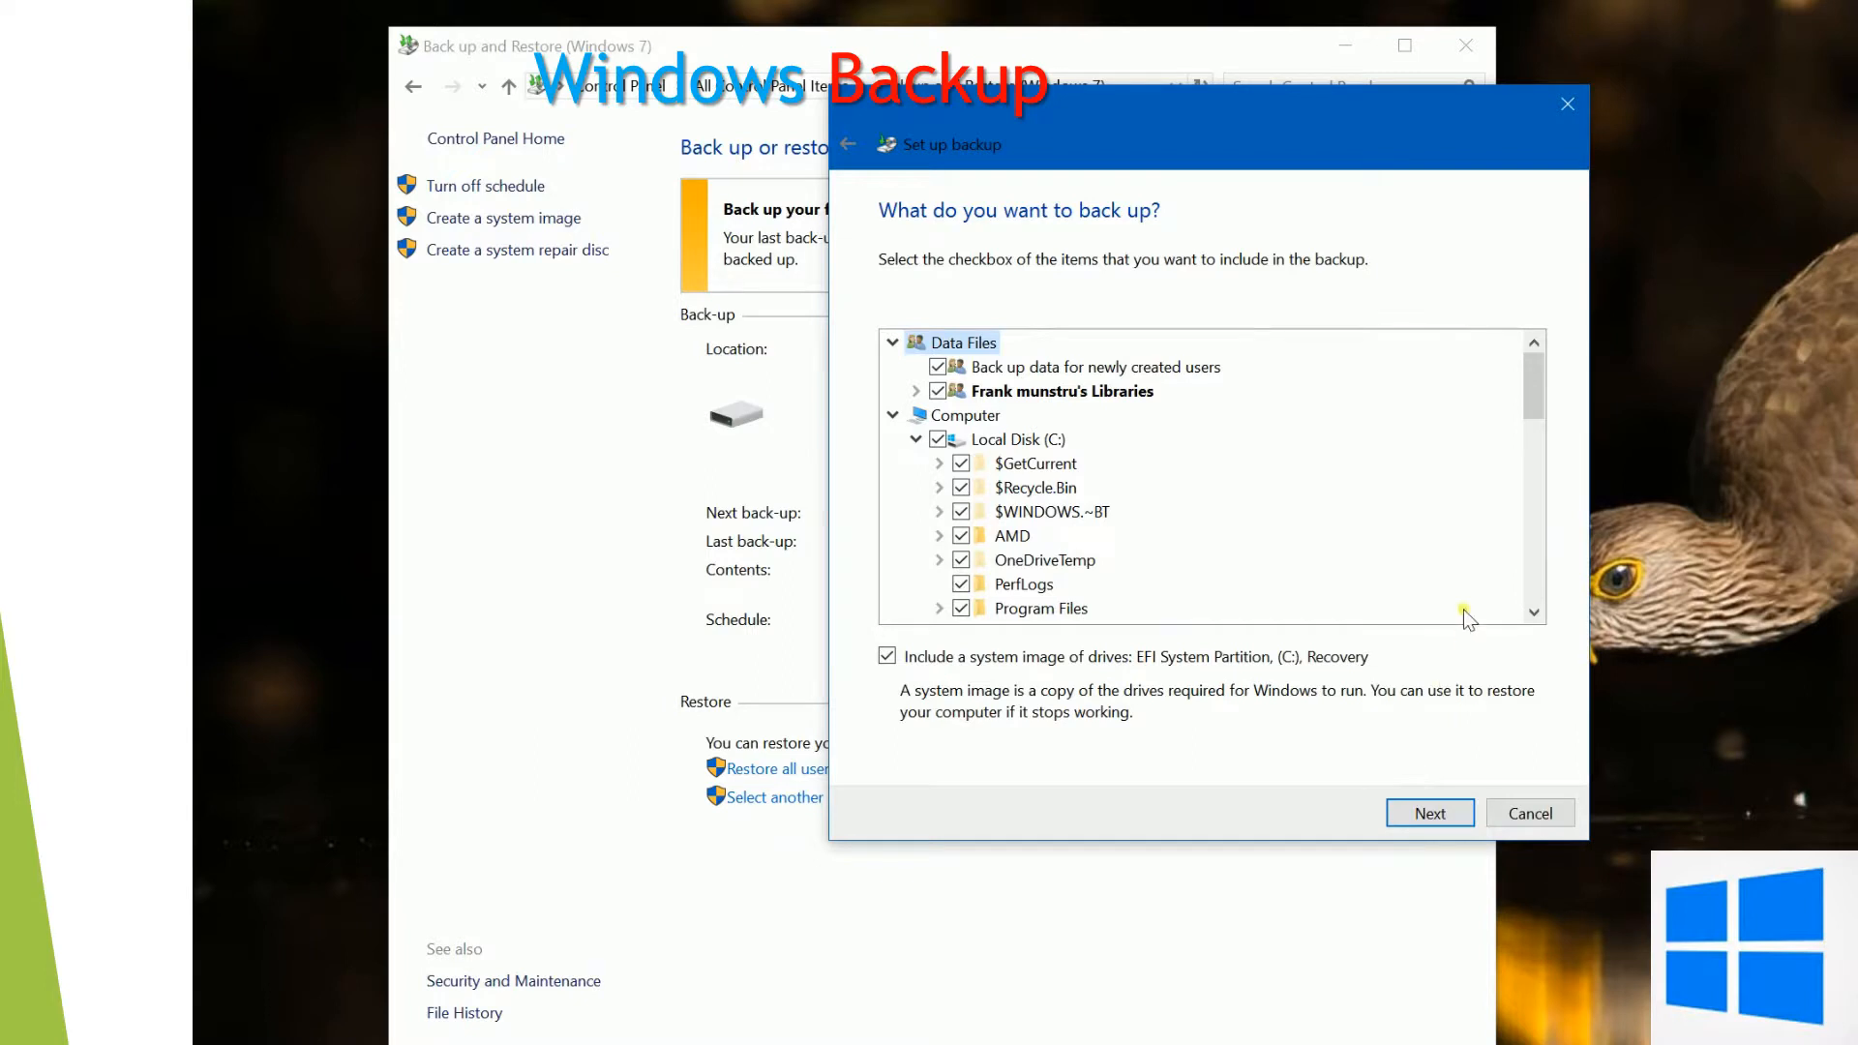
- Exclude the user's Videos and VirtualBox VMs folders and the Windows10Upgrade folder on drive C: from the backup
drag(1533, 366, 1571, 496)
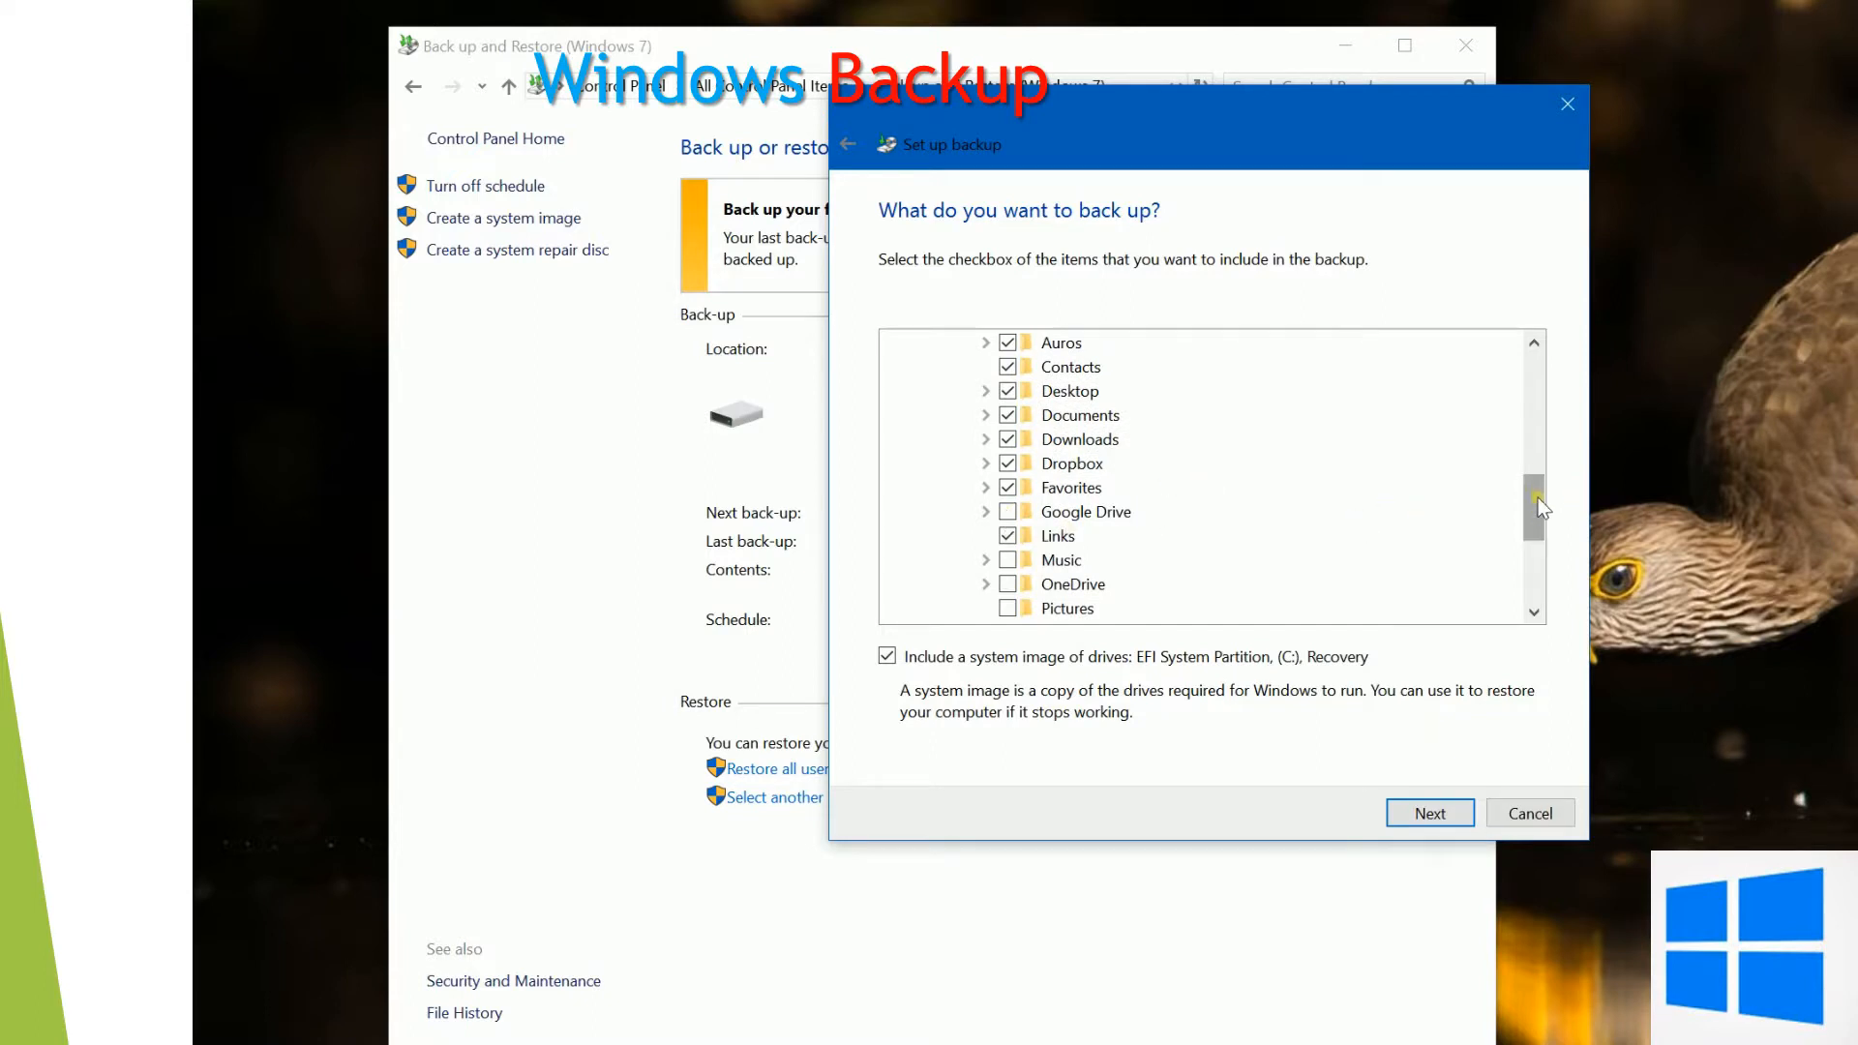
drag(1539, 505, 1538, 522)
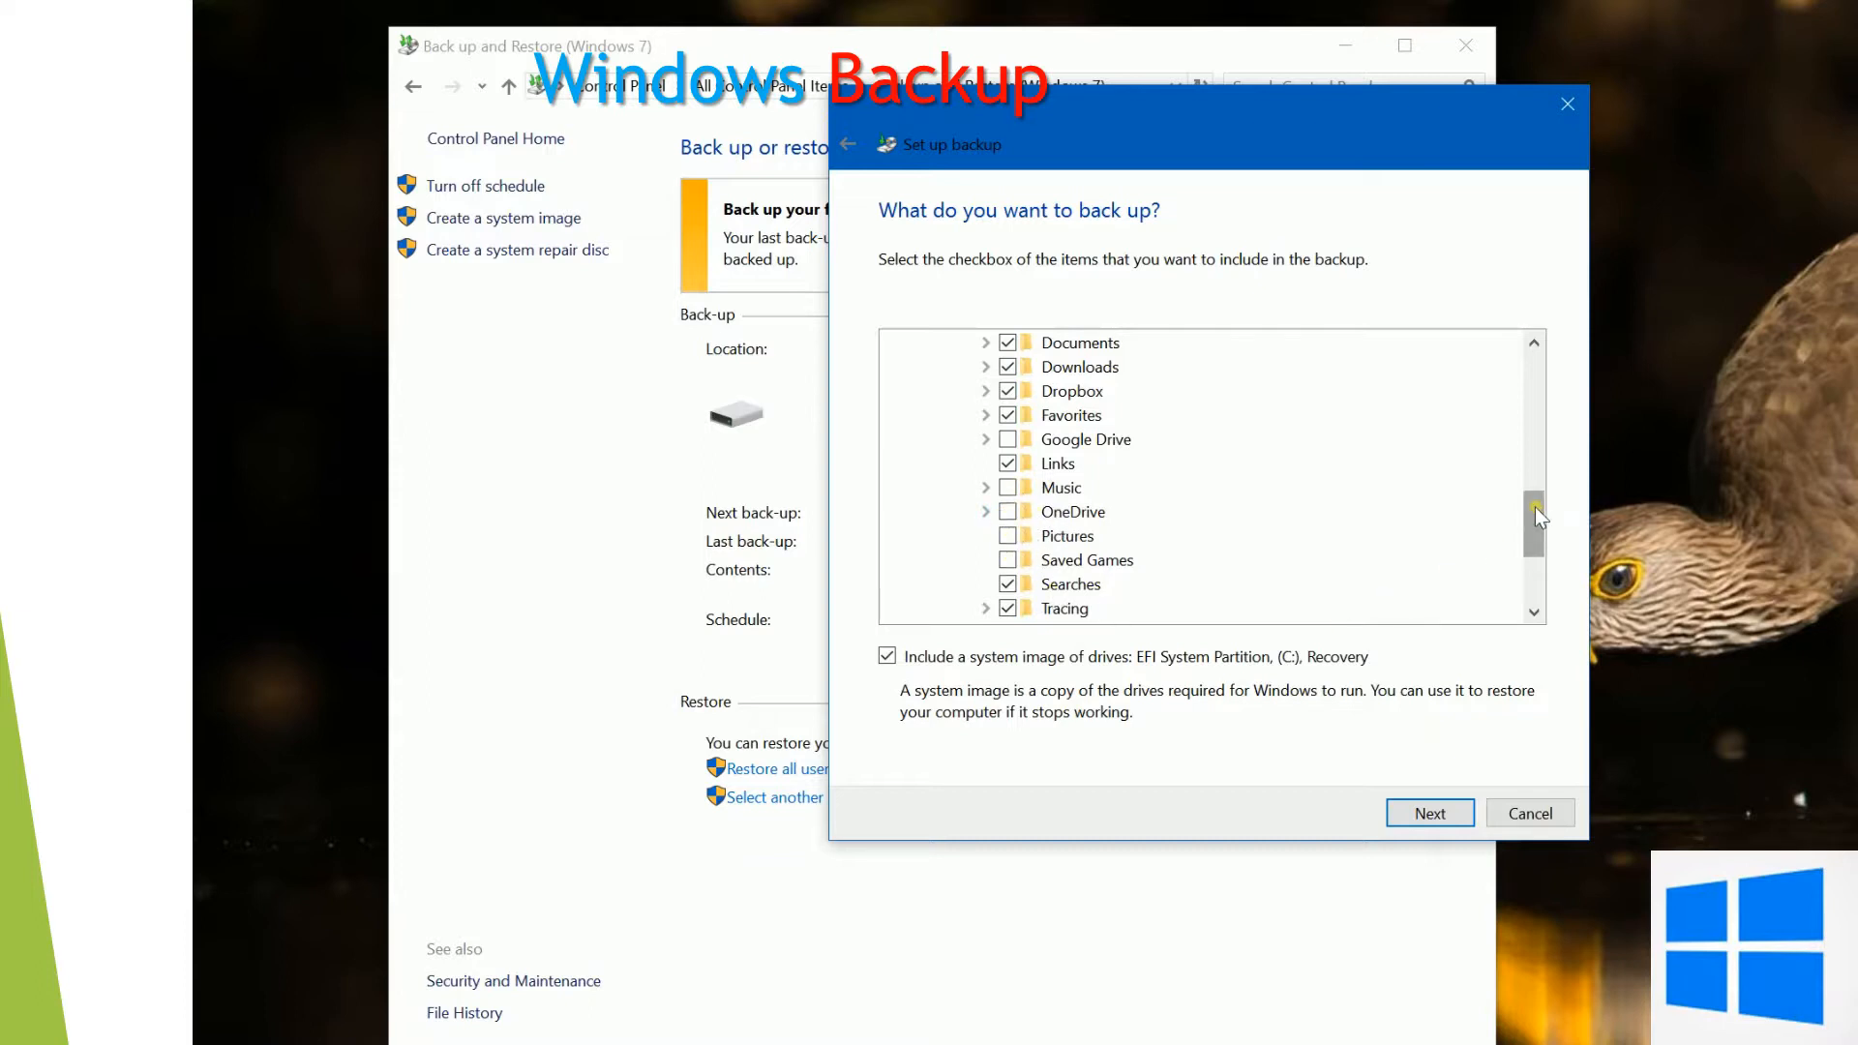
drag(1535, 509, 1534, 528)
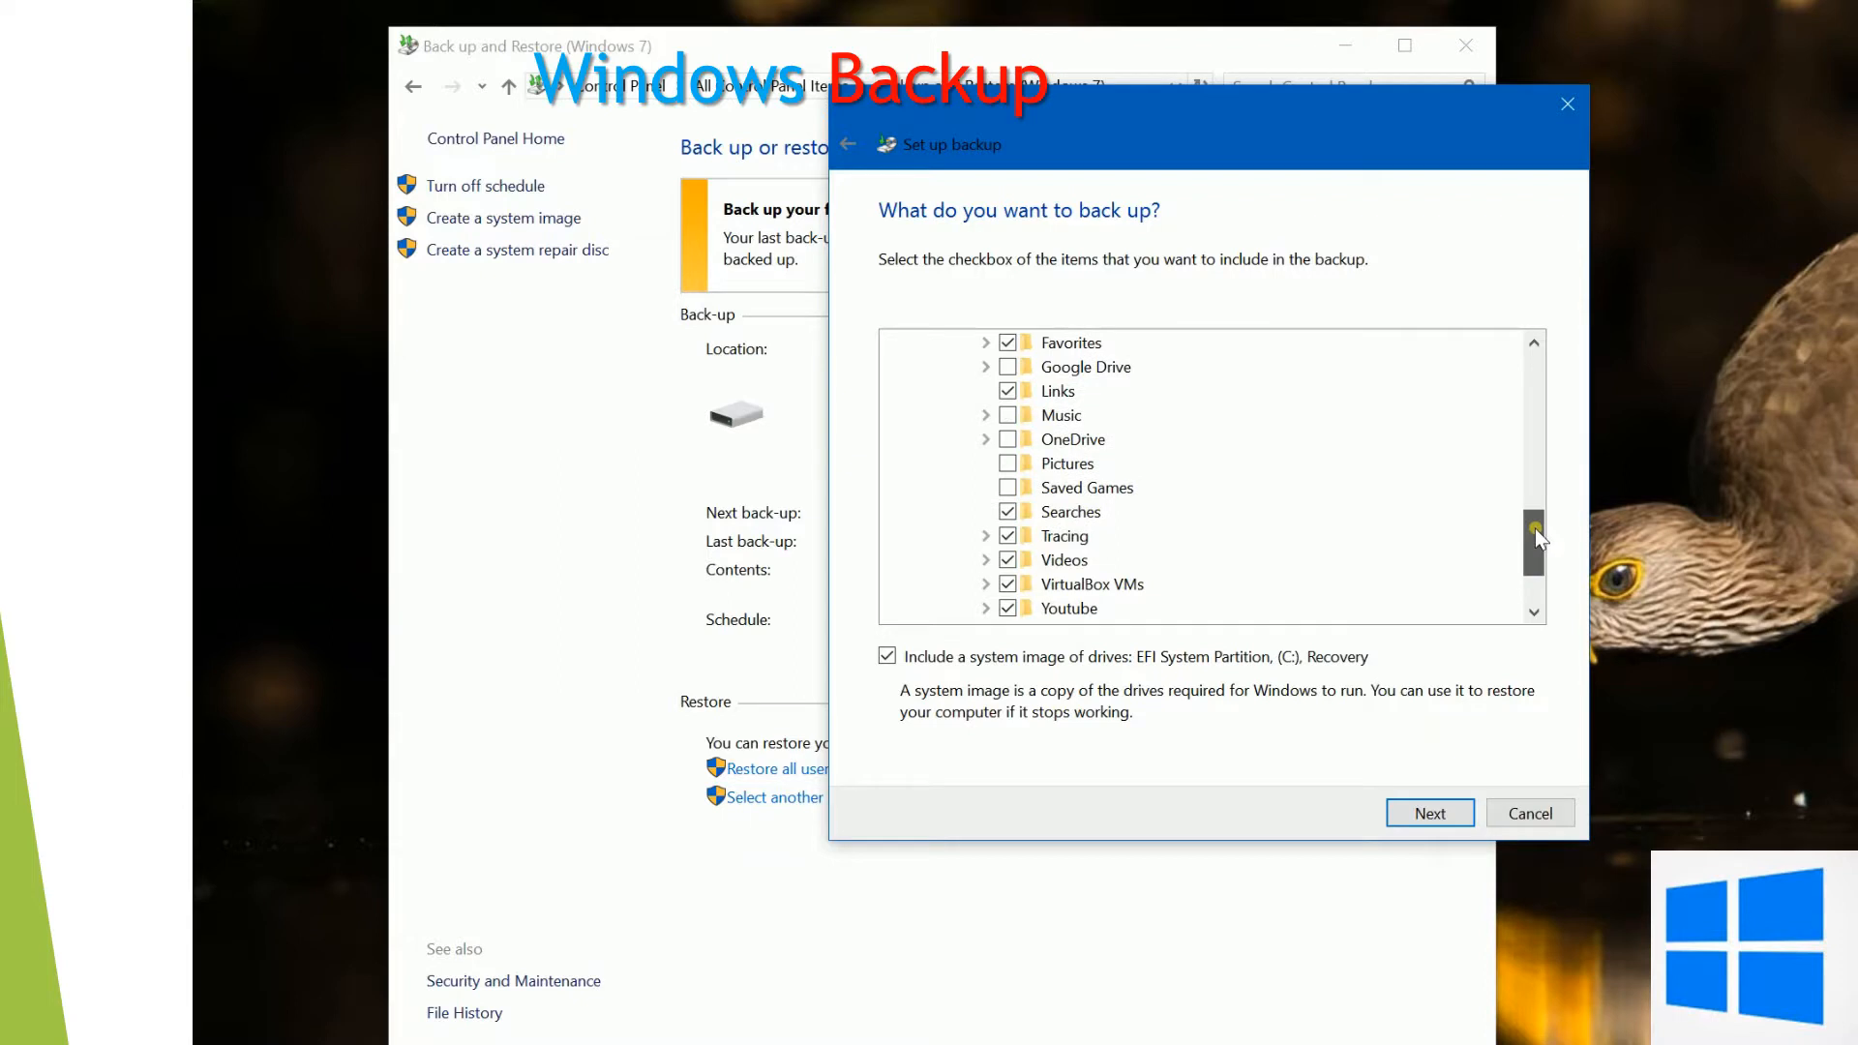
click(1010, 561)
click(1010, 585)
drag(1538, 550, 1538, 569)
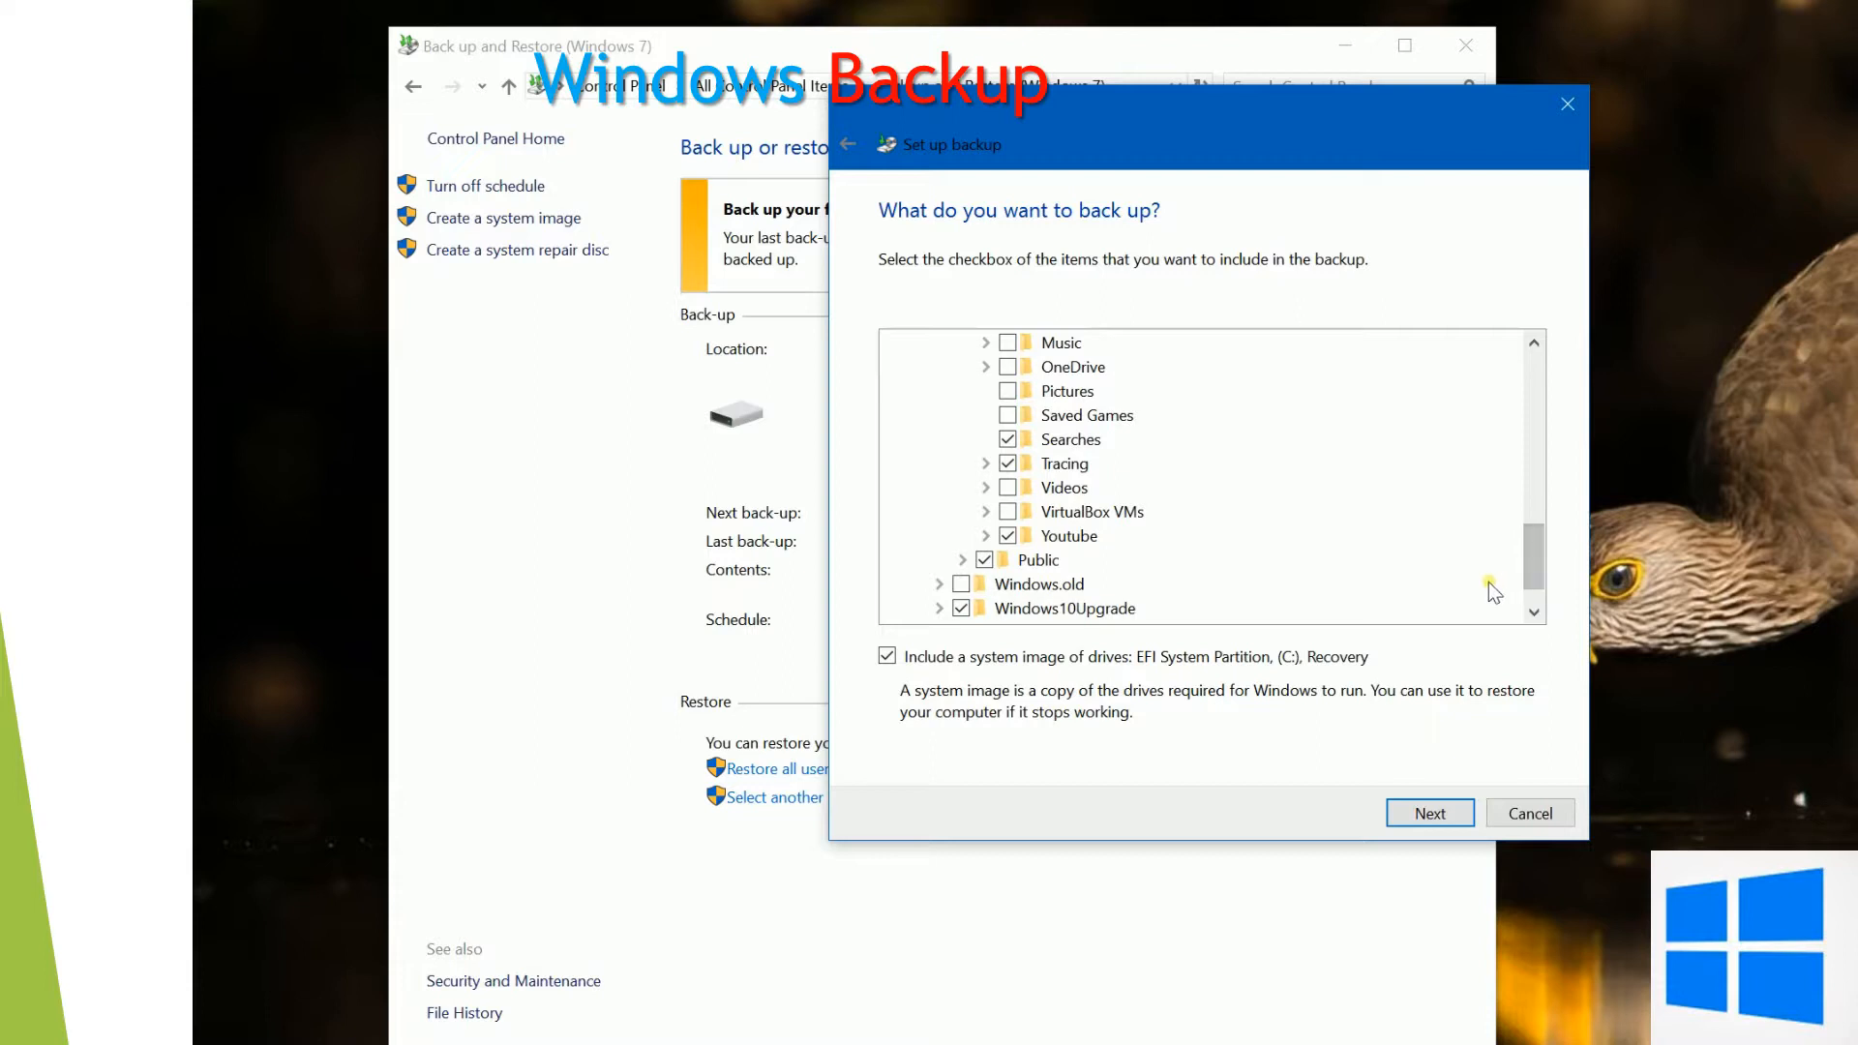
click(963, 608)
drag(1531, 562, 1572, 584)
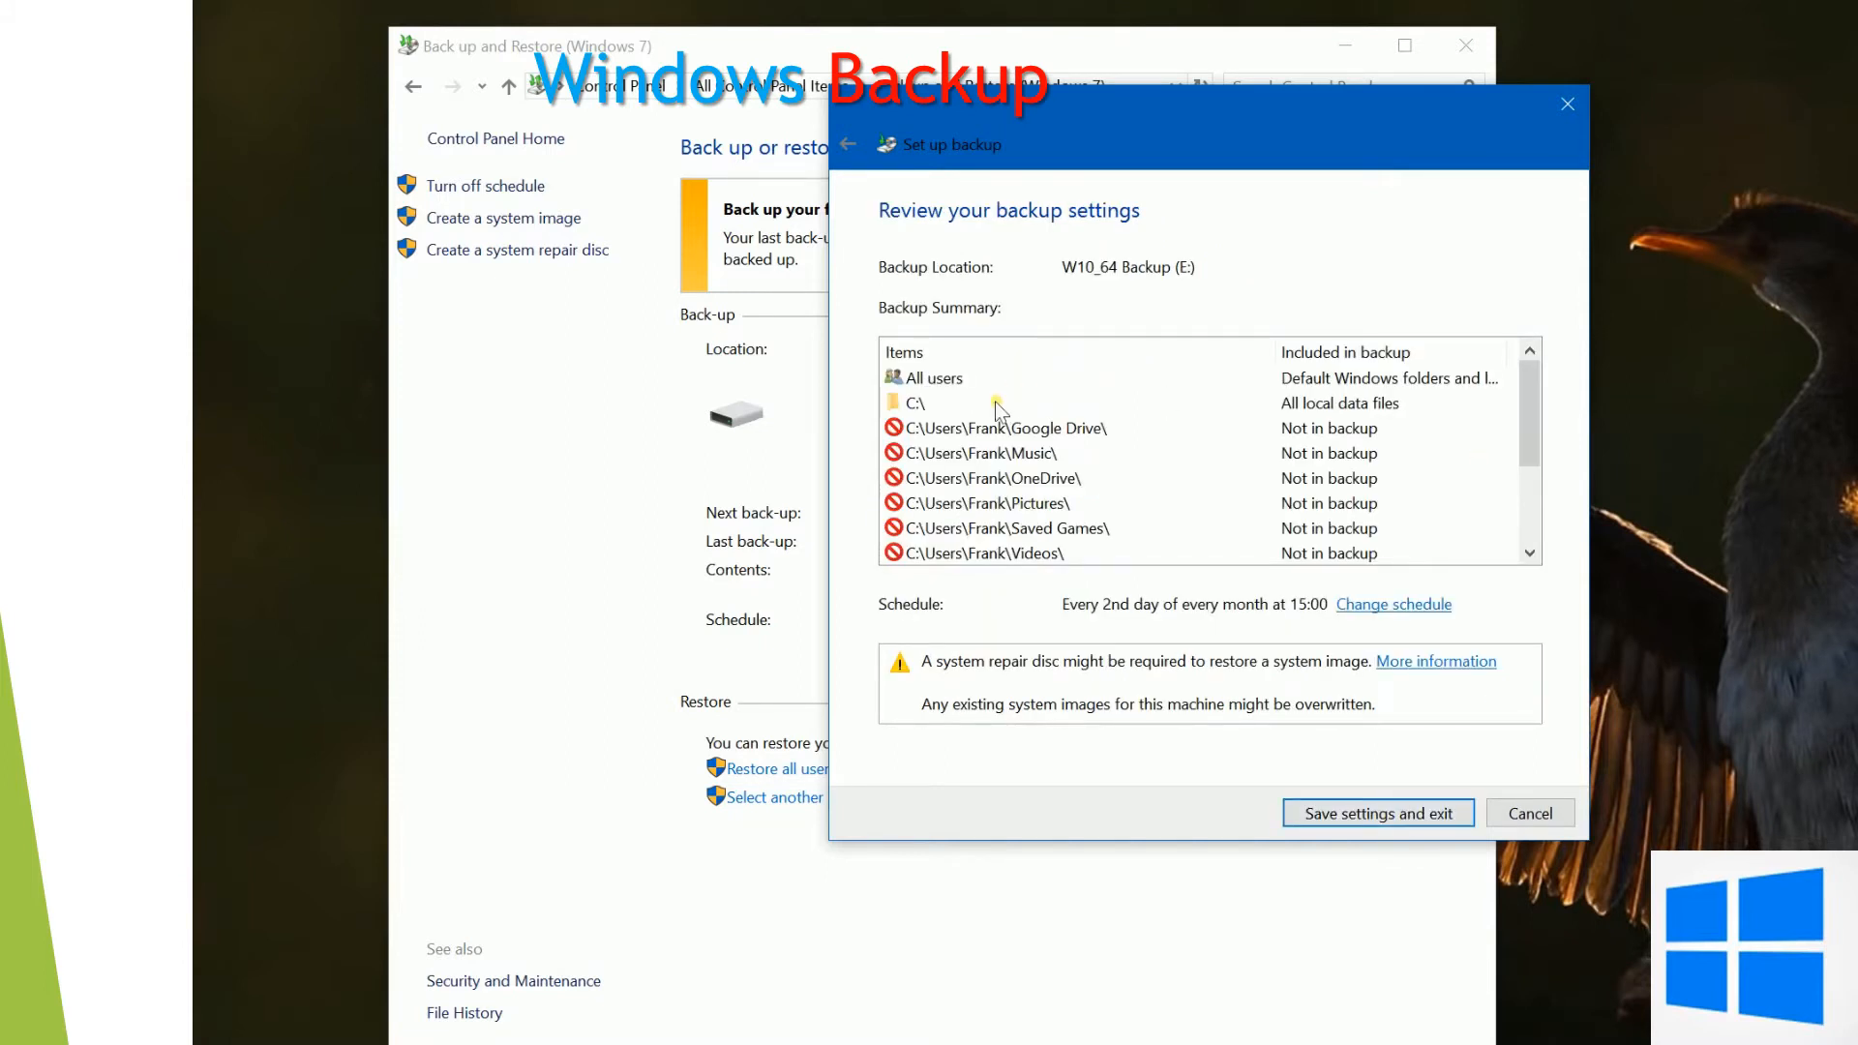
- Review the full backup summary of included and excluded items, and save the backup settings
drag(1531, 374, 1535, 460)
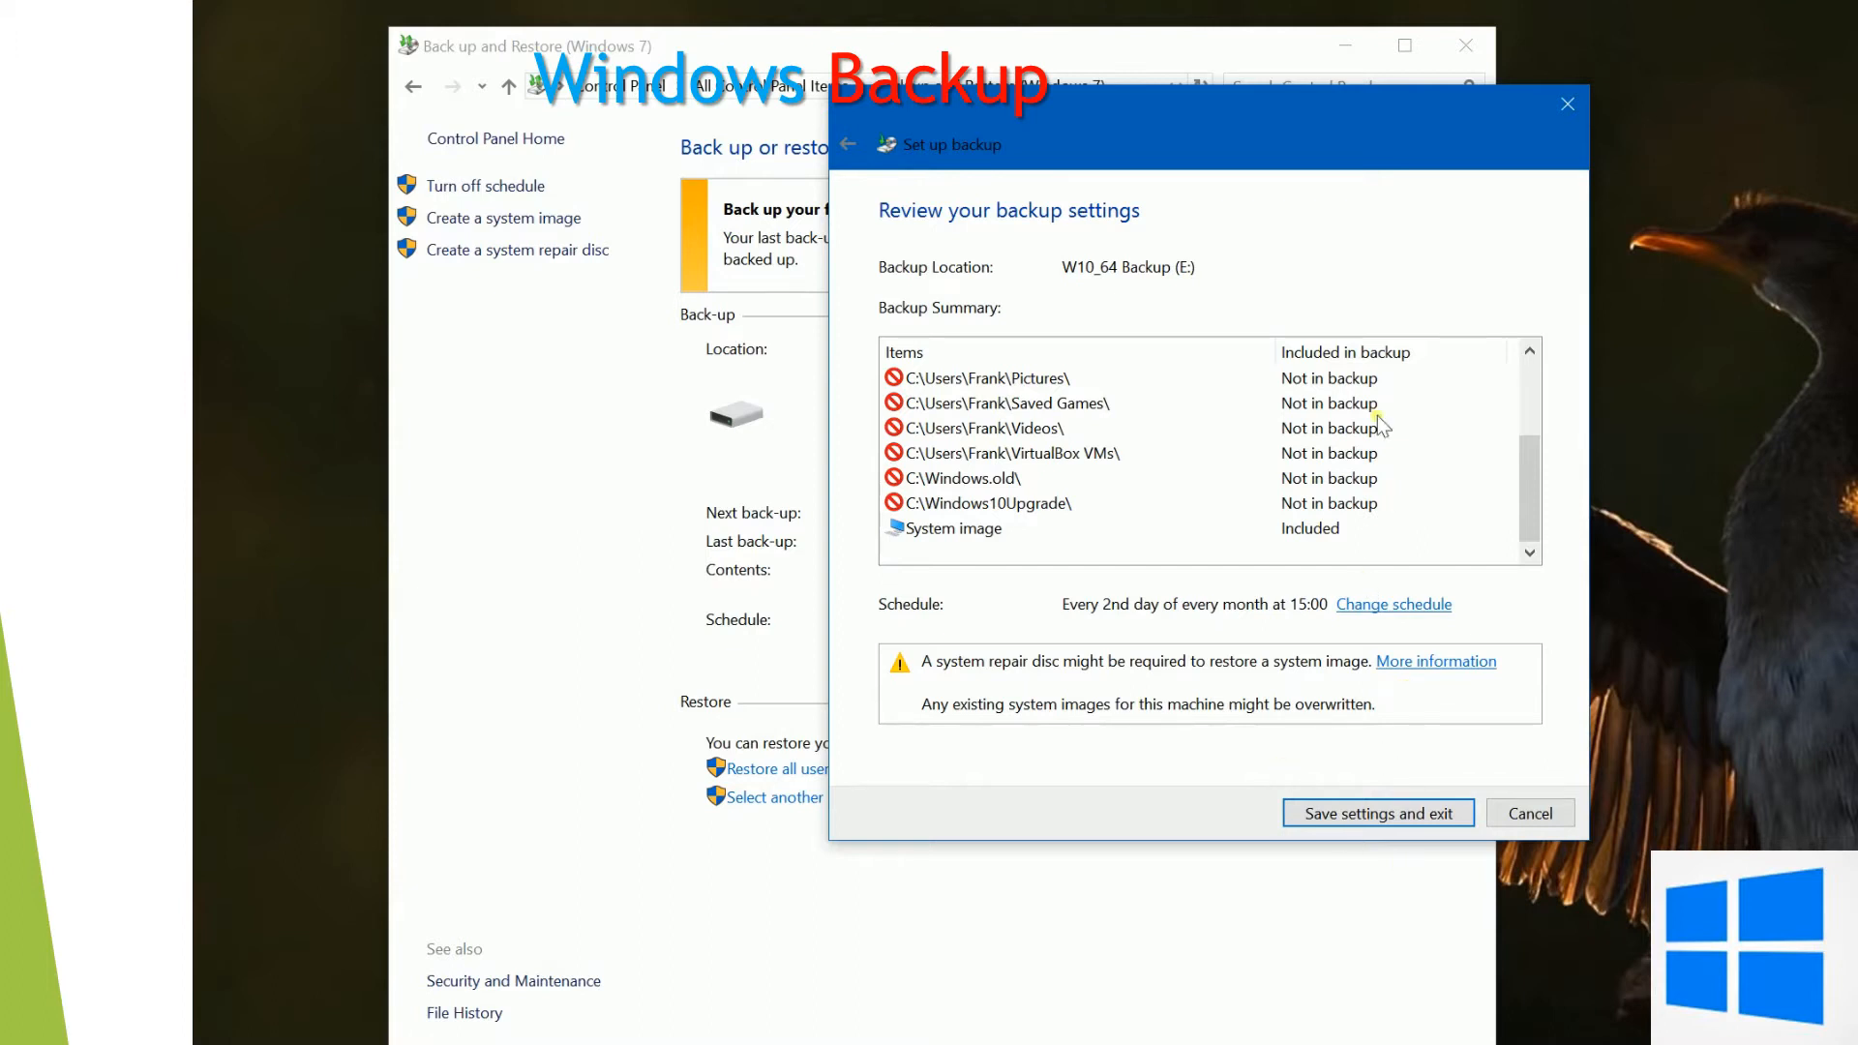
click(1355, 808)
click(1351, 814)
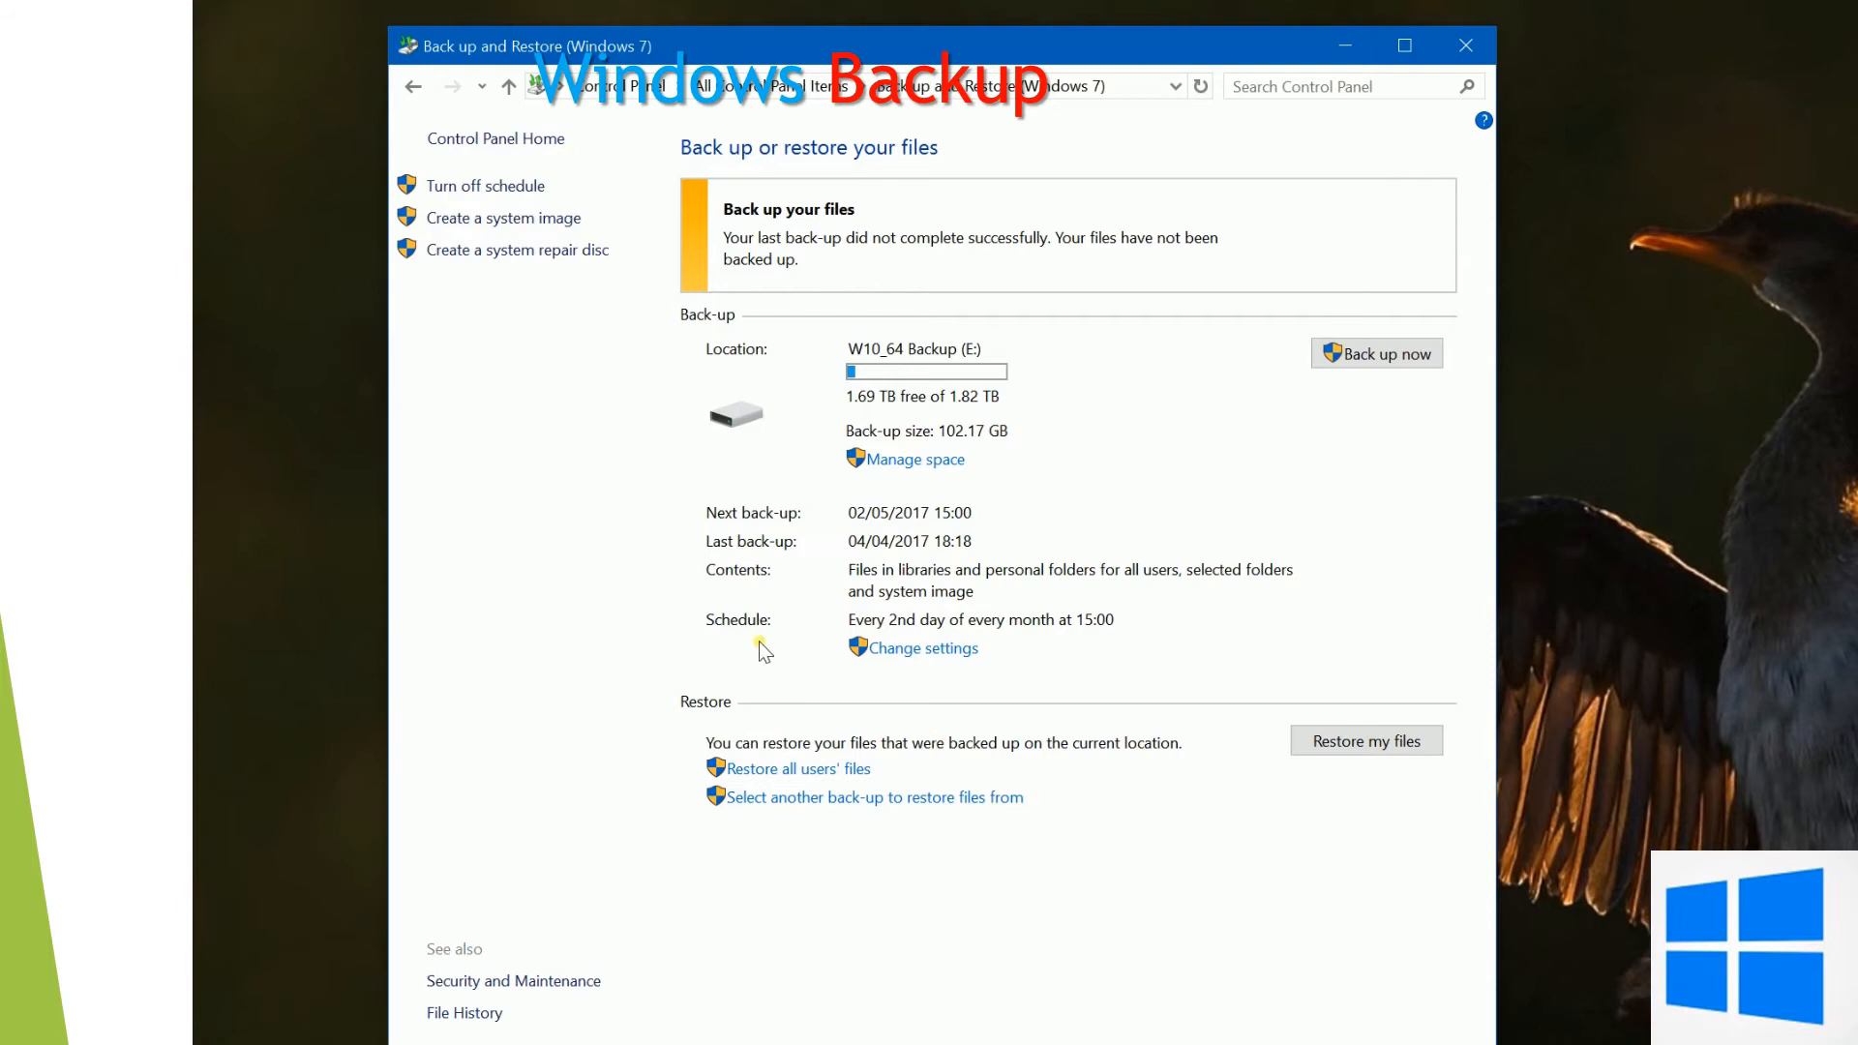
- Open the wizard for restoring backed-up files and move its window up to show it fully
drag(1076, 36, 1171, 29)
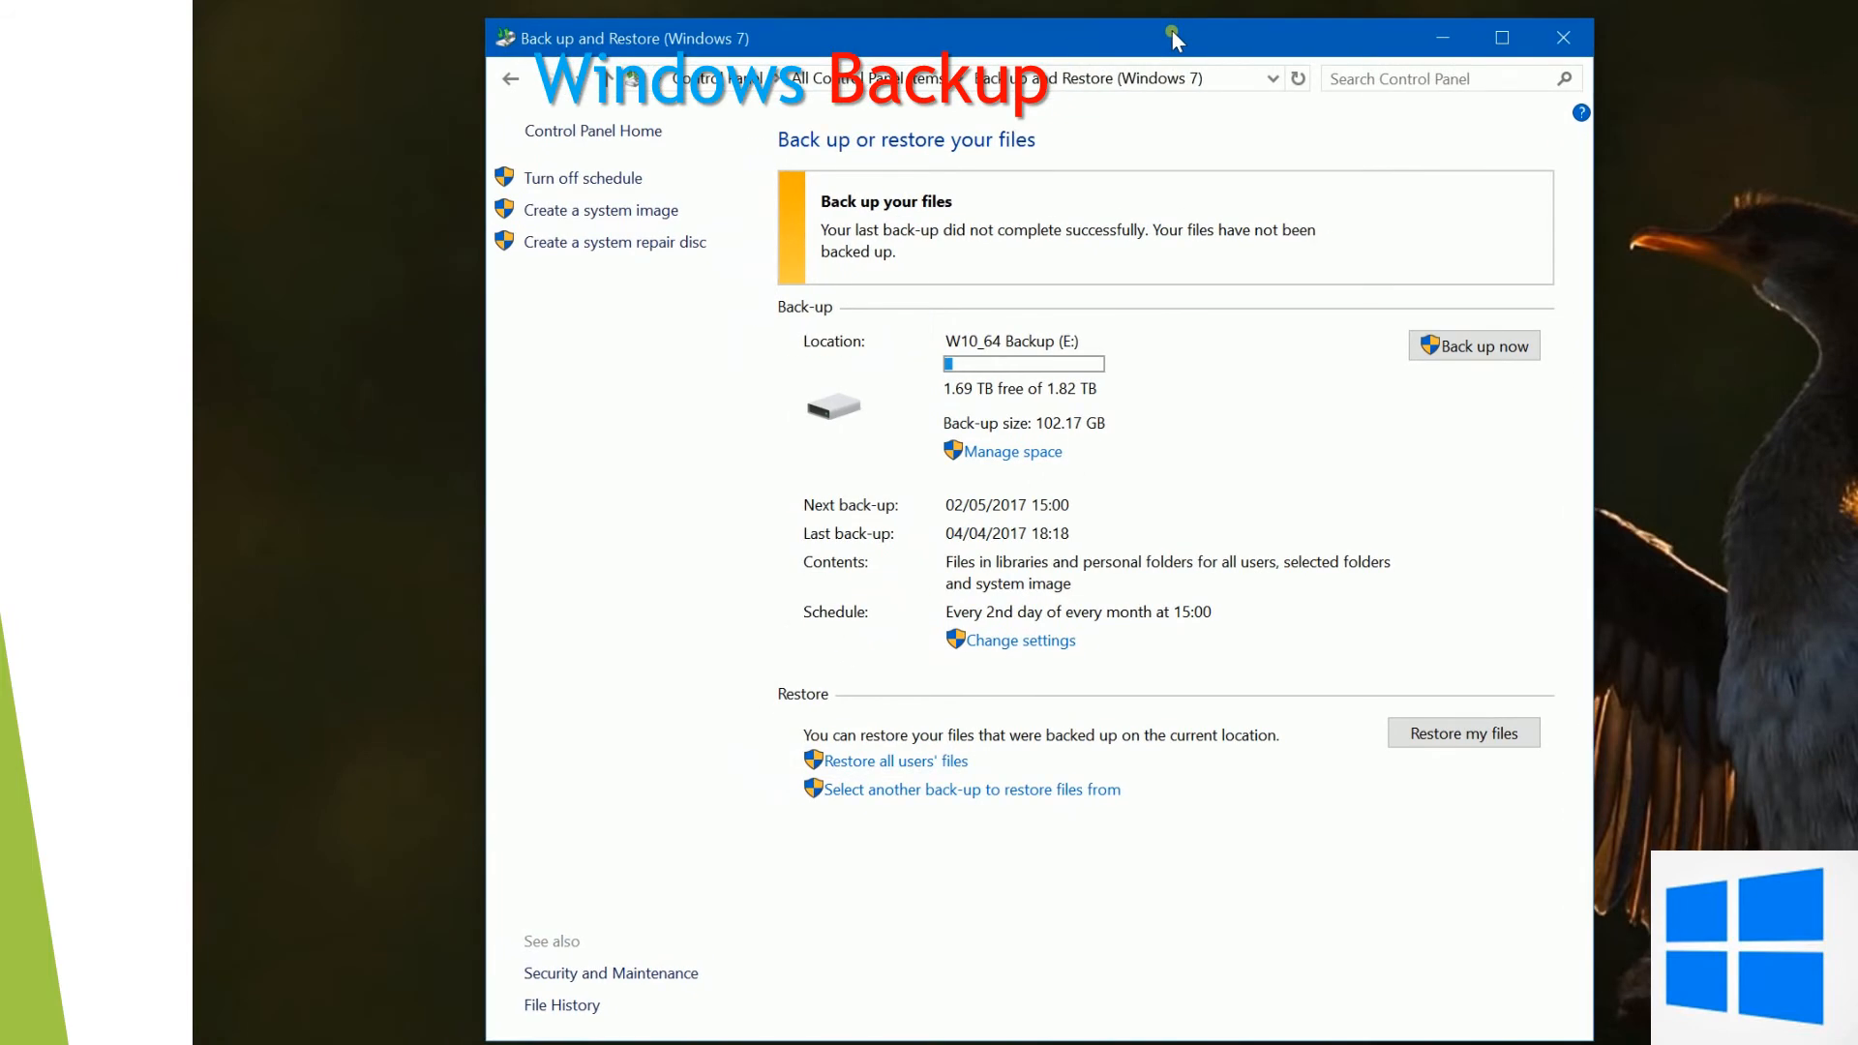
click(1480, 740)
drag(1408, 312, 1271, 169)
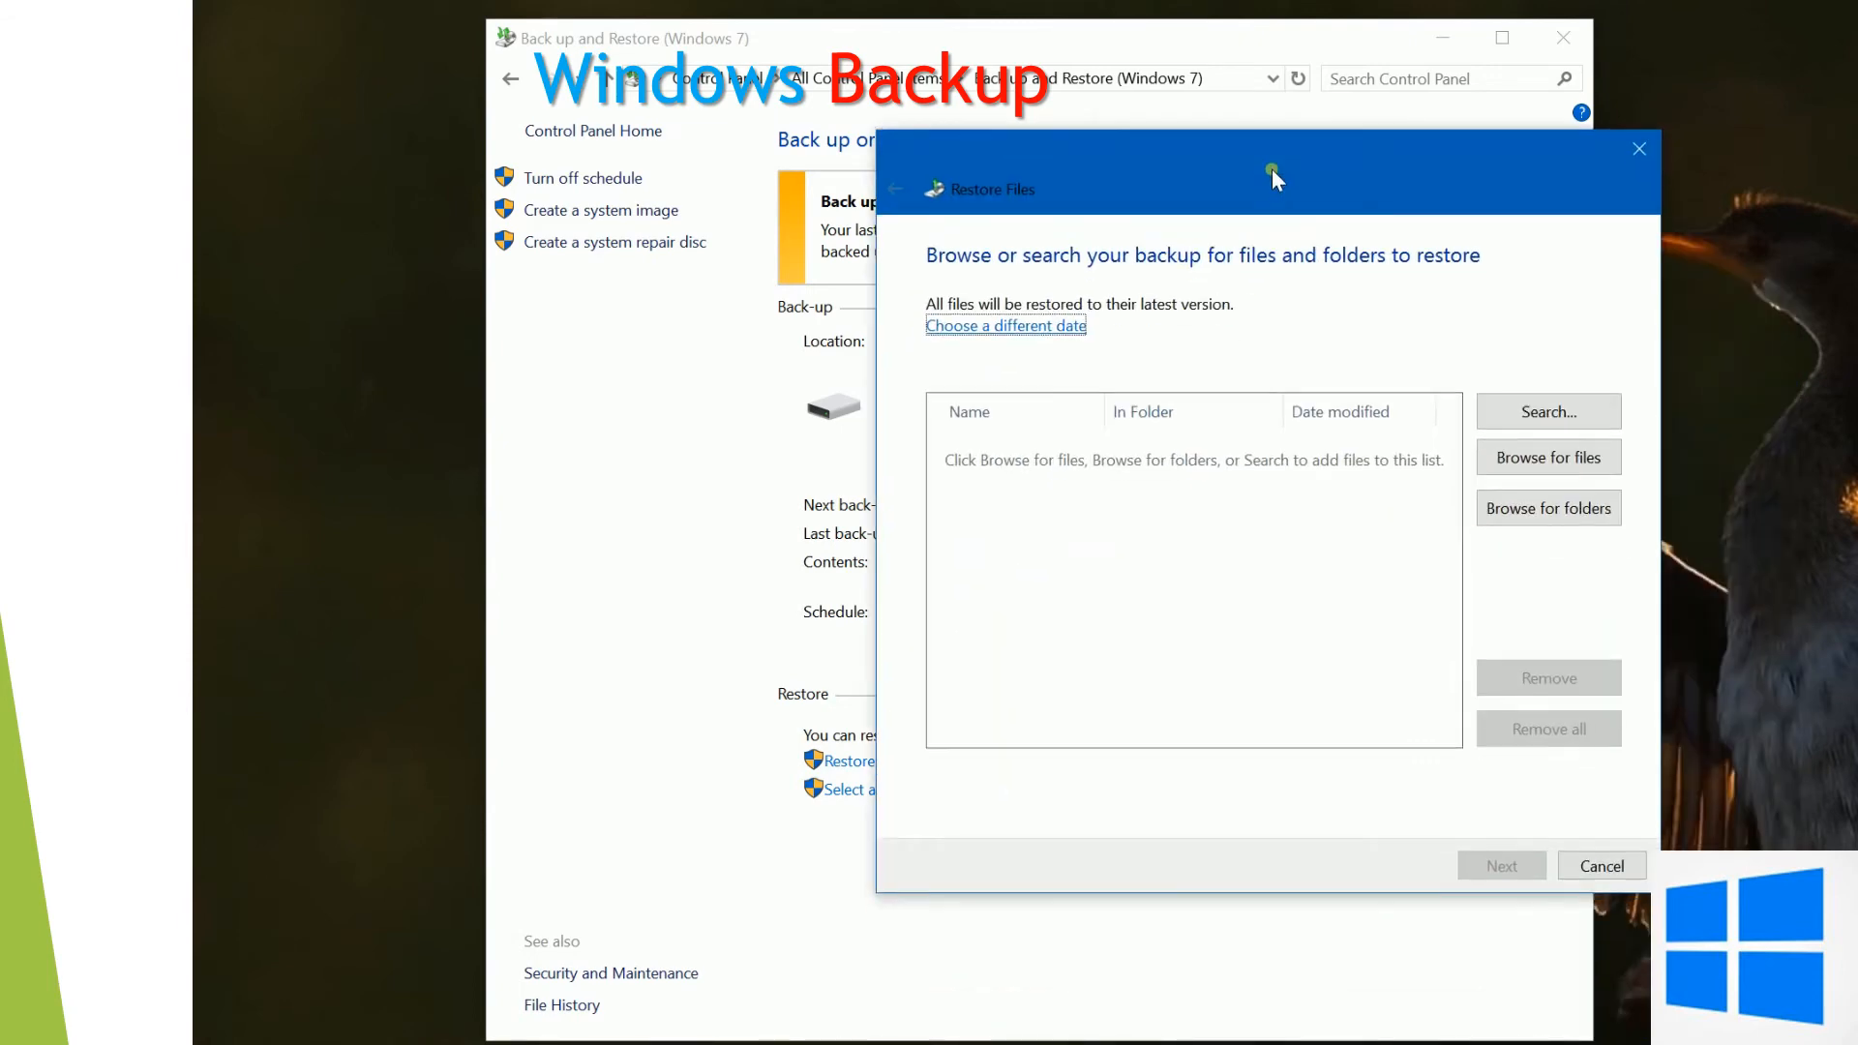
- Examine the available backup dates and time-range options for restoring, and cancel both the date choice and the restore wizard
click(1026, 329)
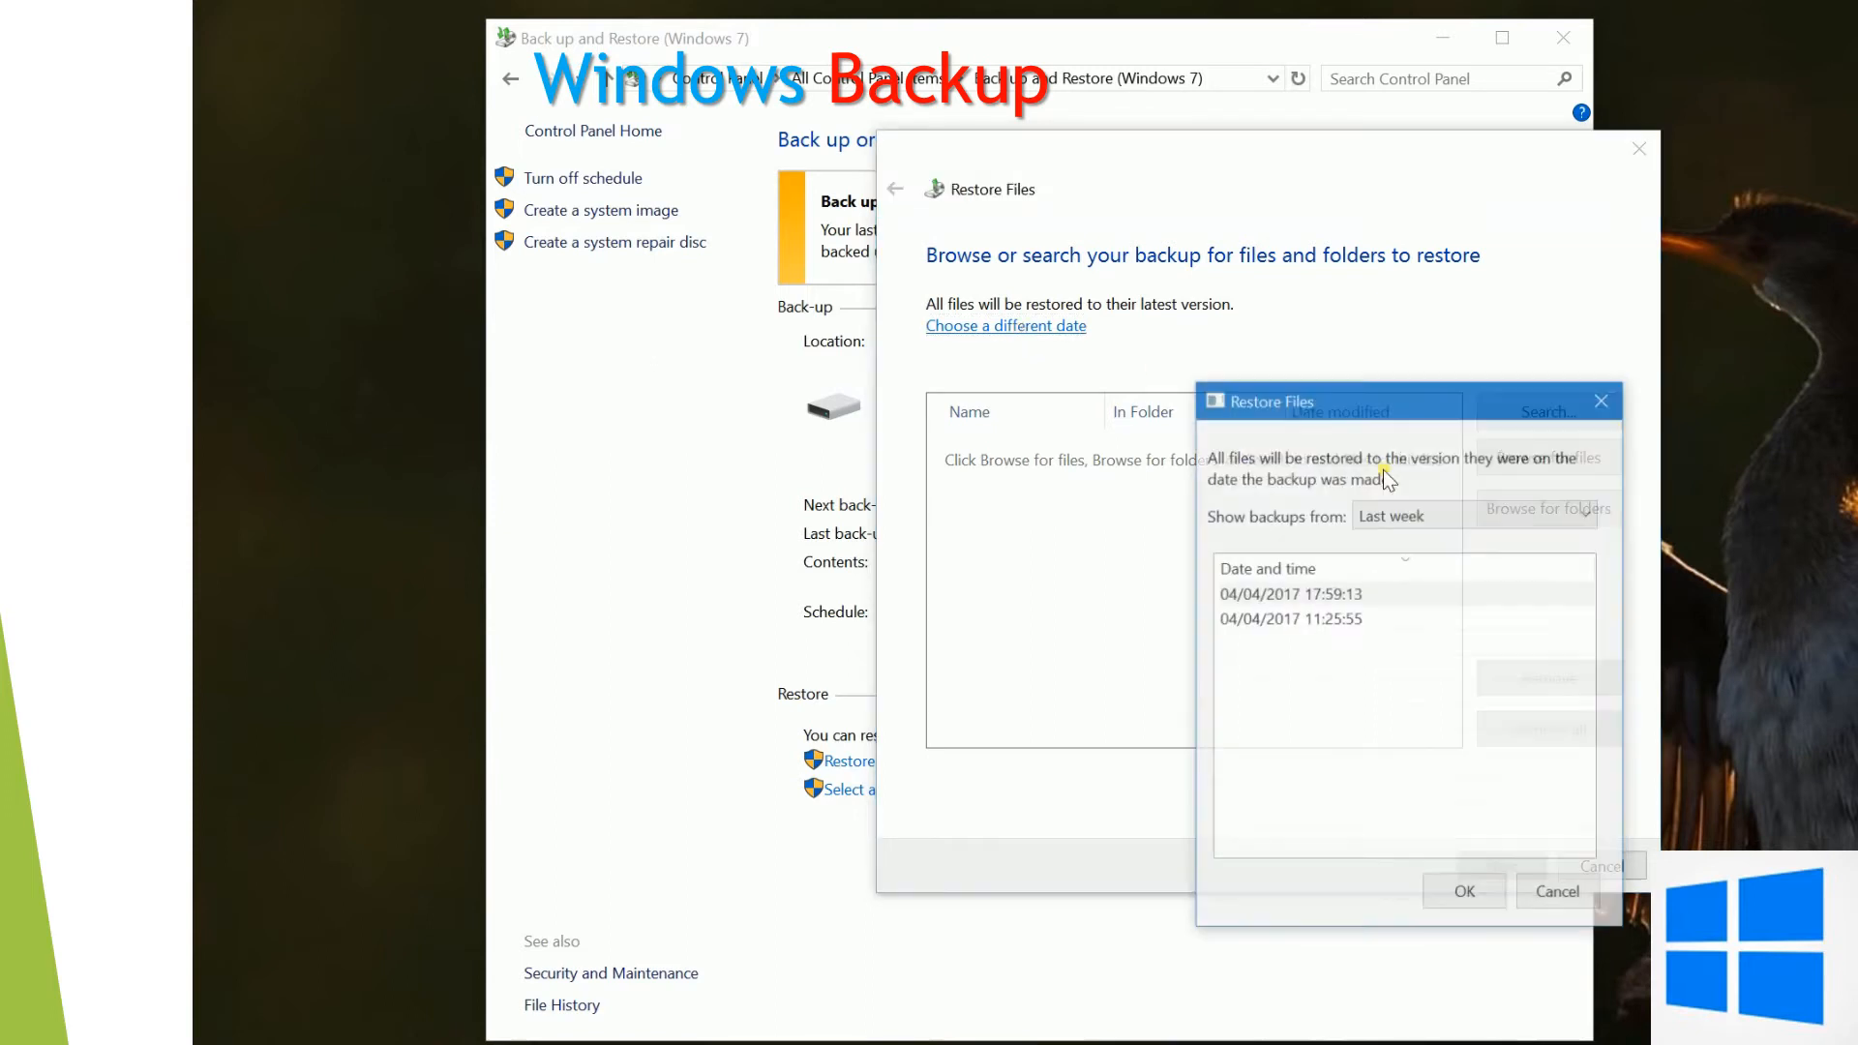
click(1273, 594)
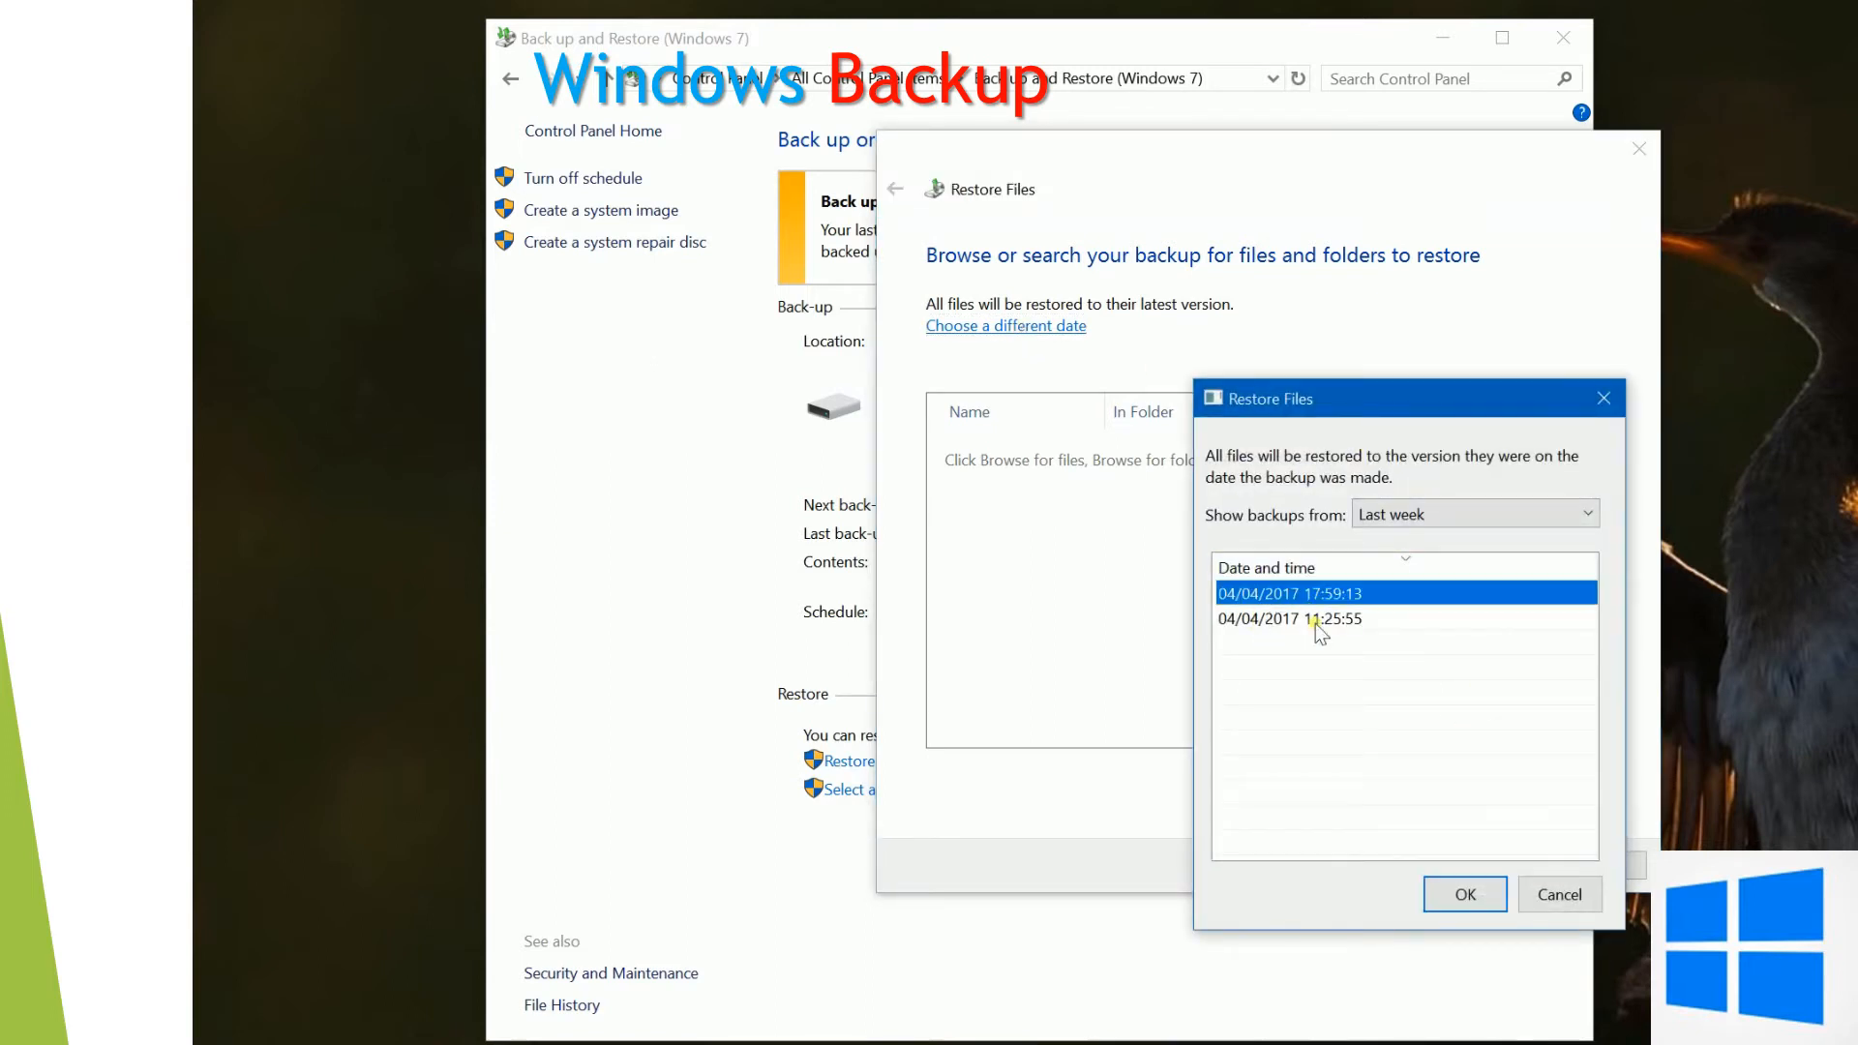
click(1316, 621)
click(1327, 596)
click(1327, 620)
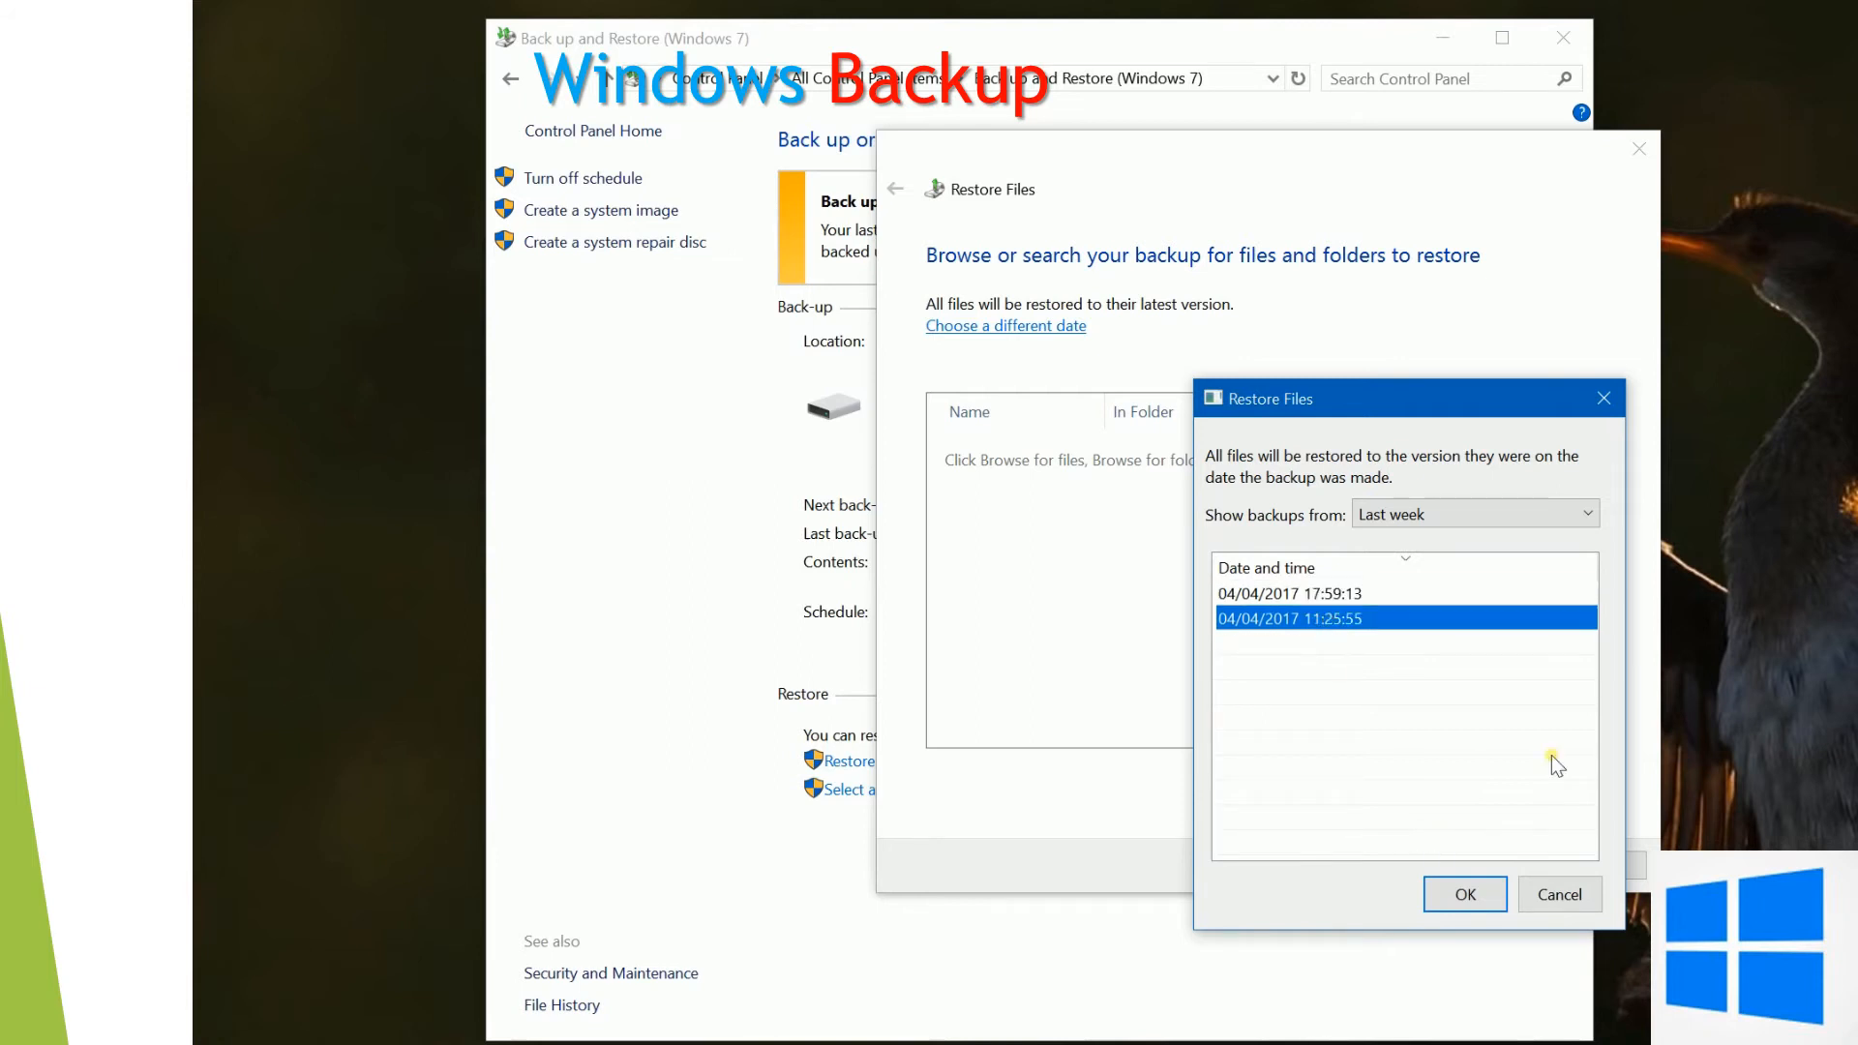
click(1595, 514)
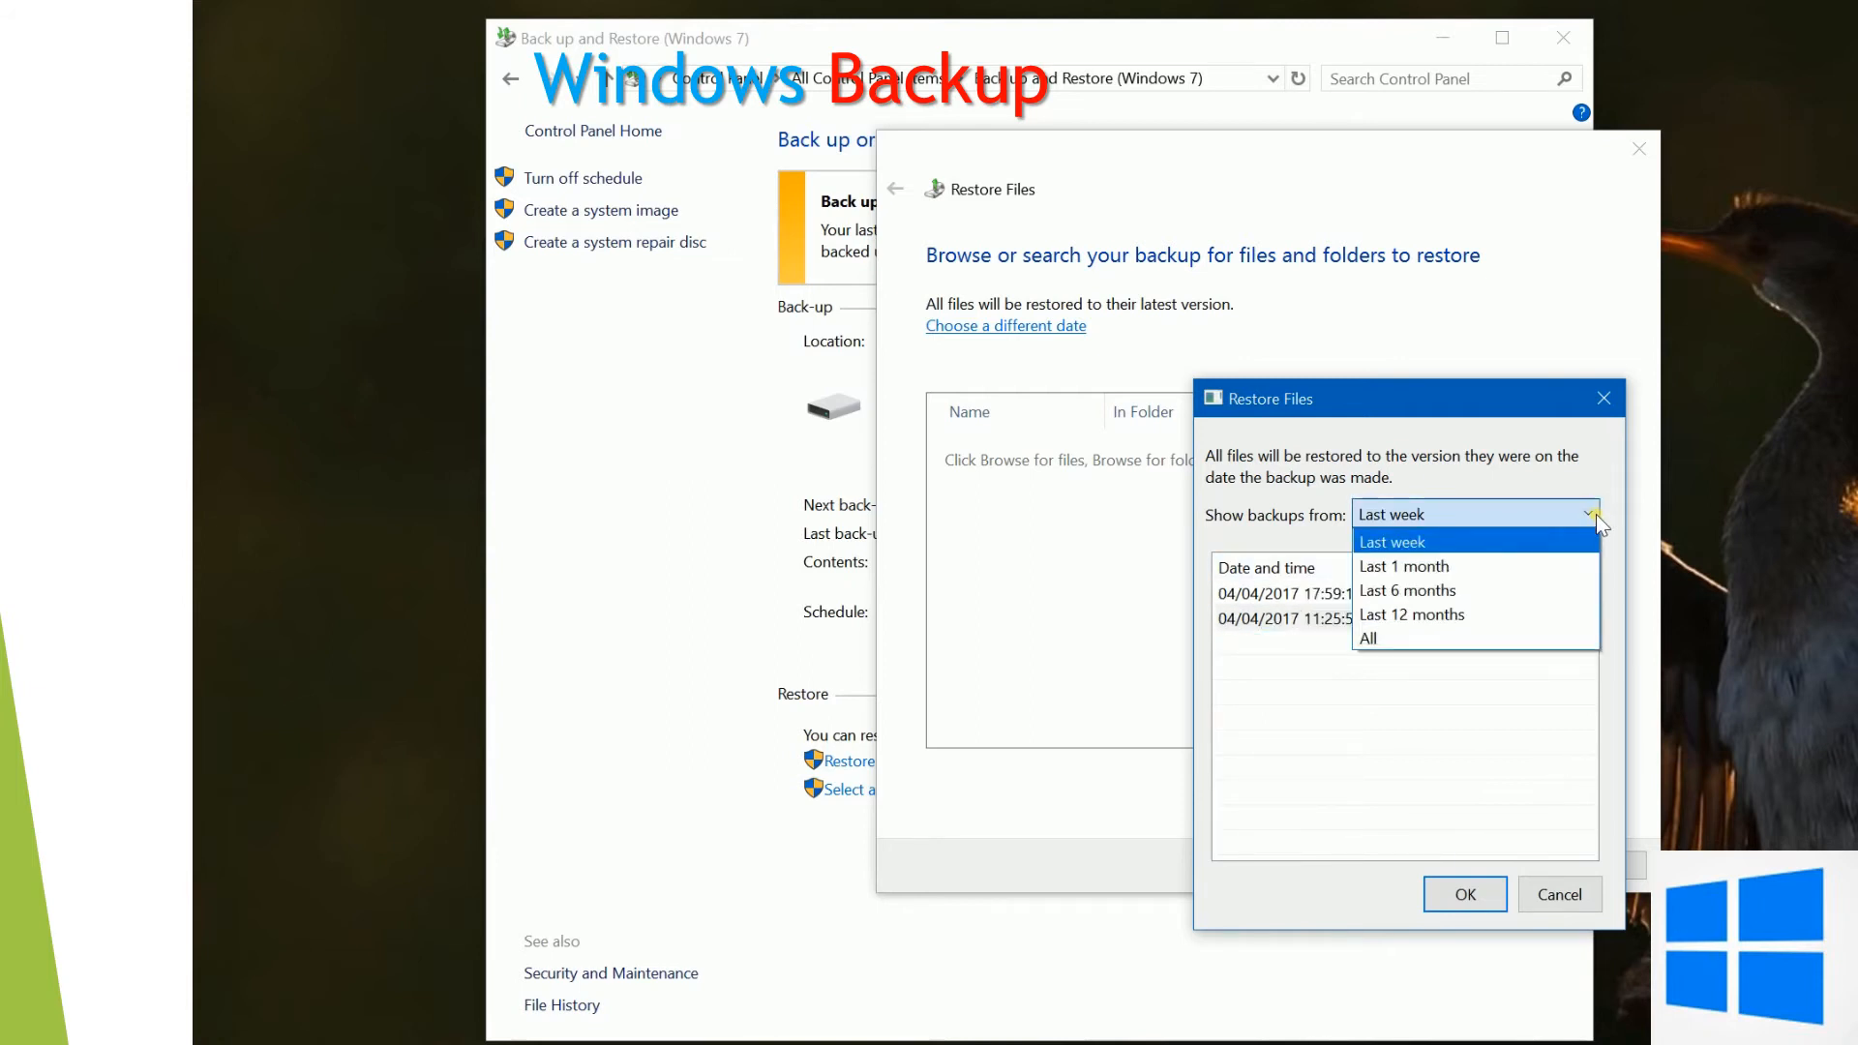
click(1398, 701)
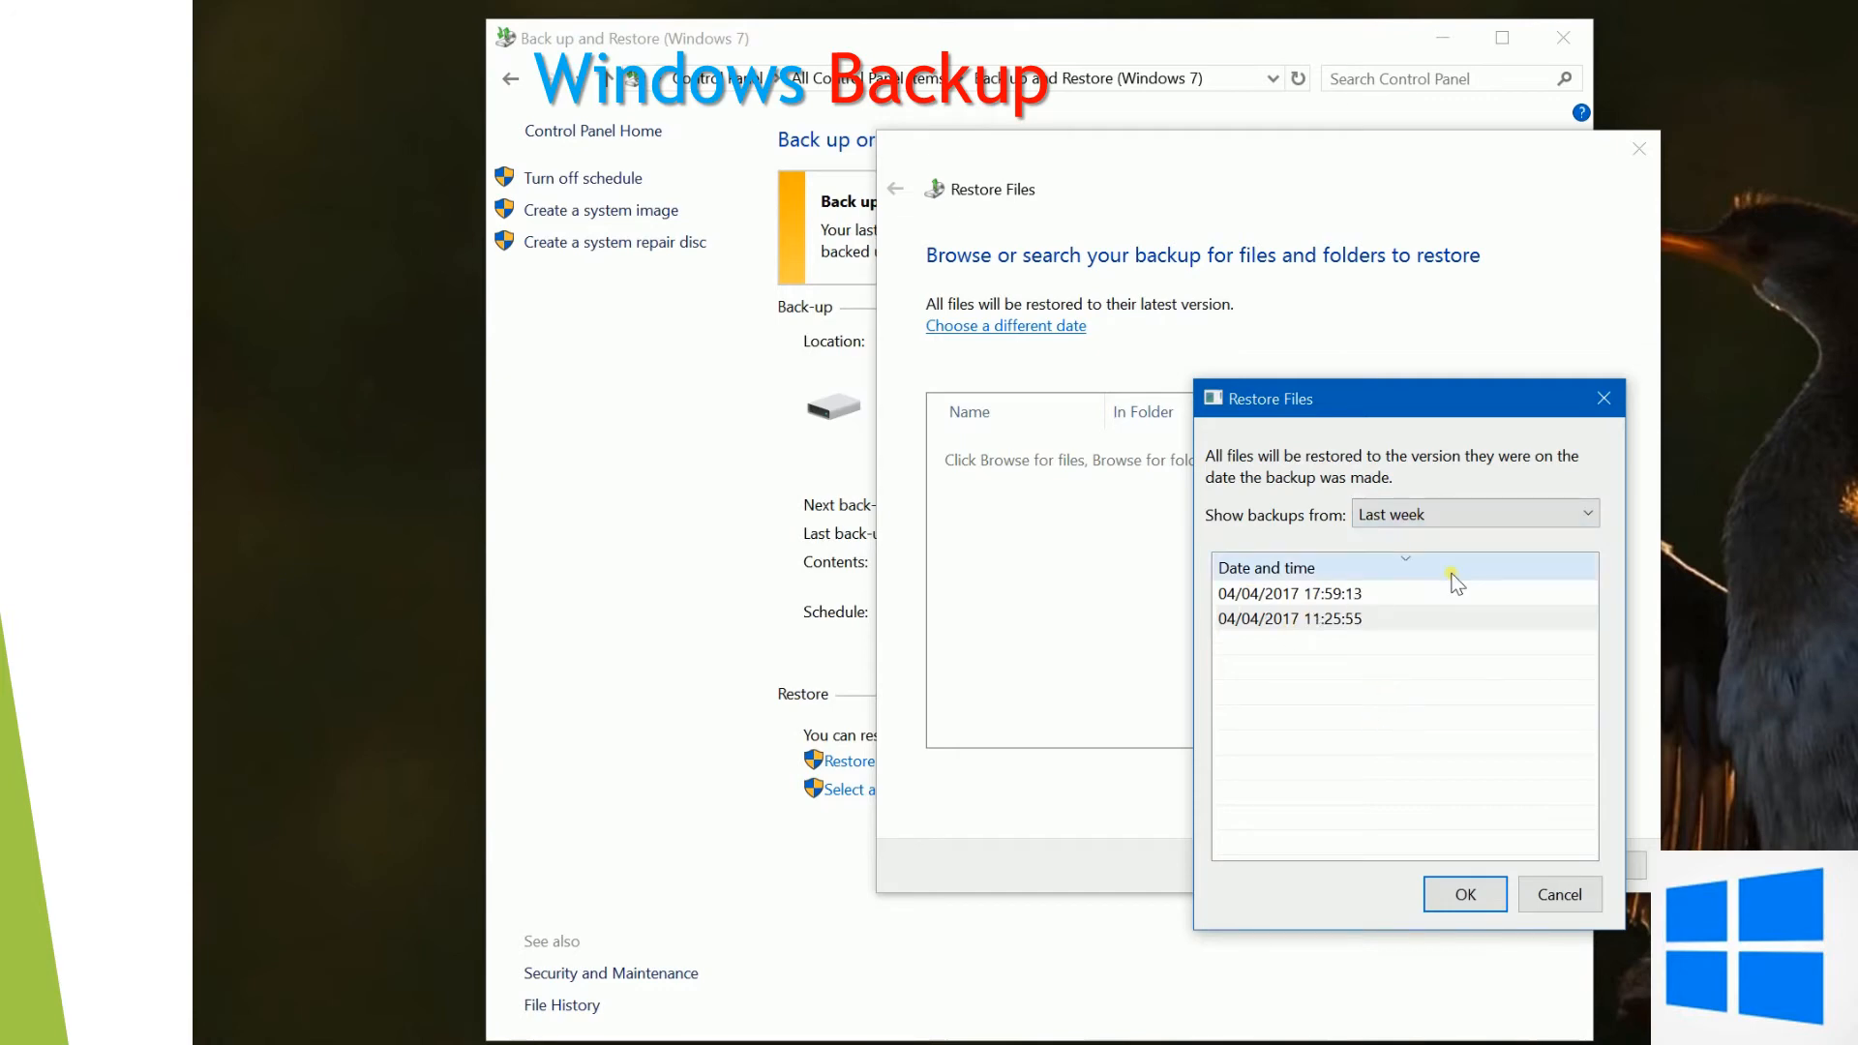
click(1260, 621)
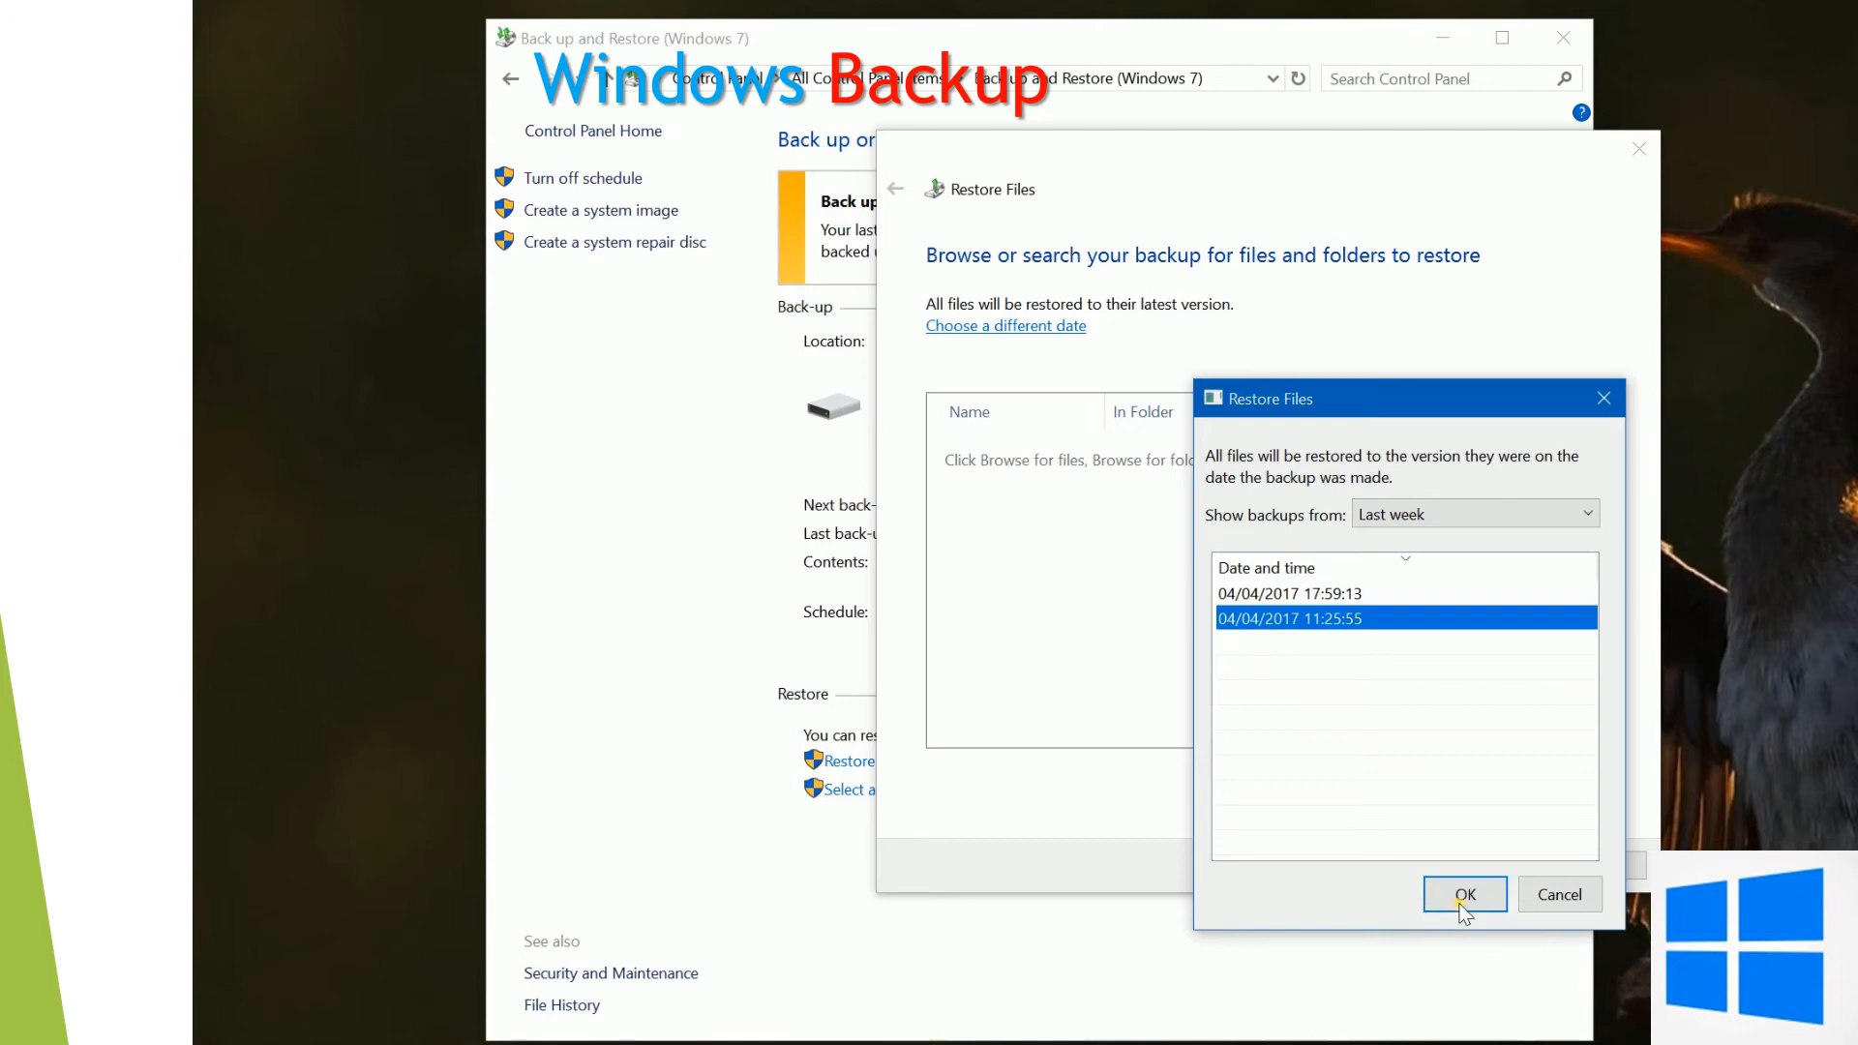
click(1581, 896)
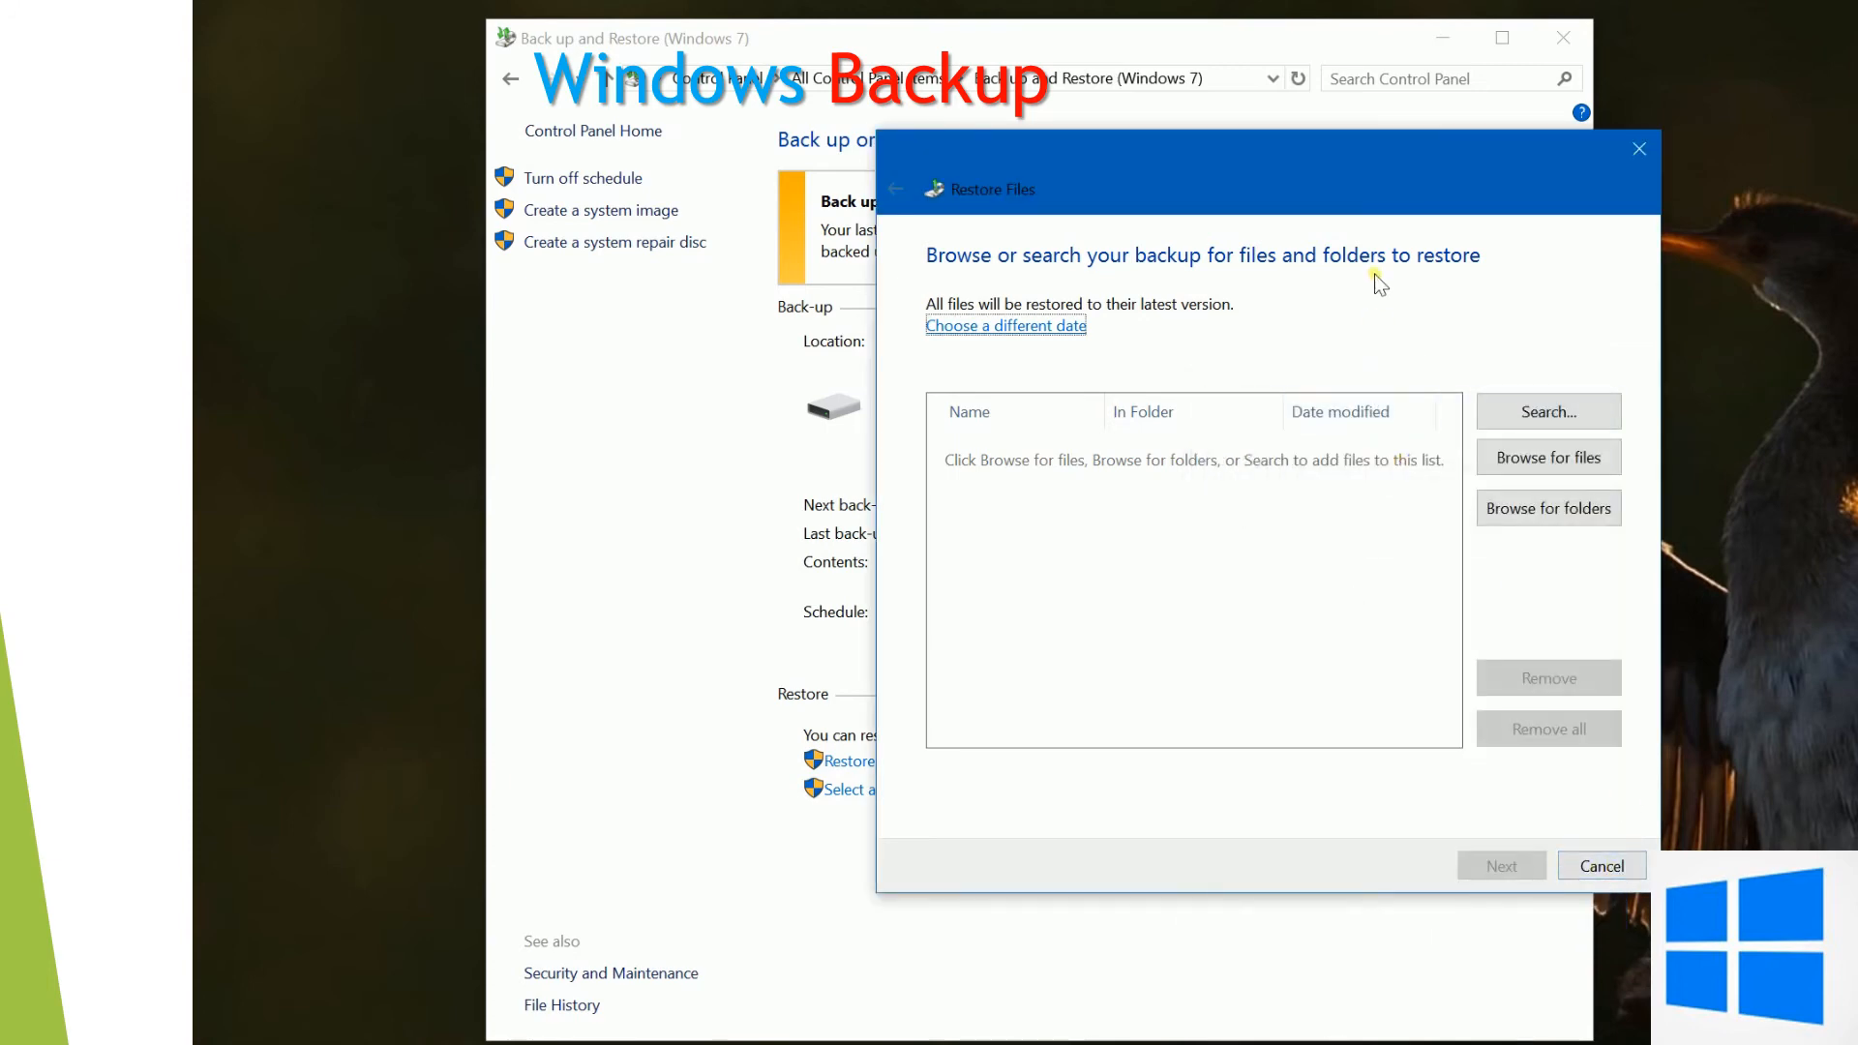
drag(1332, 164, 1400, 176)
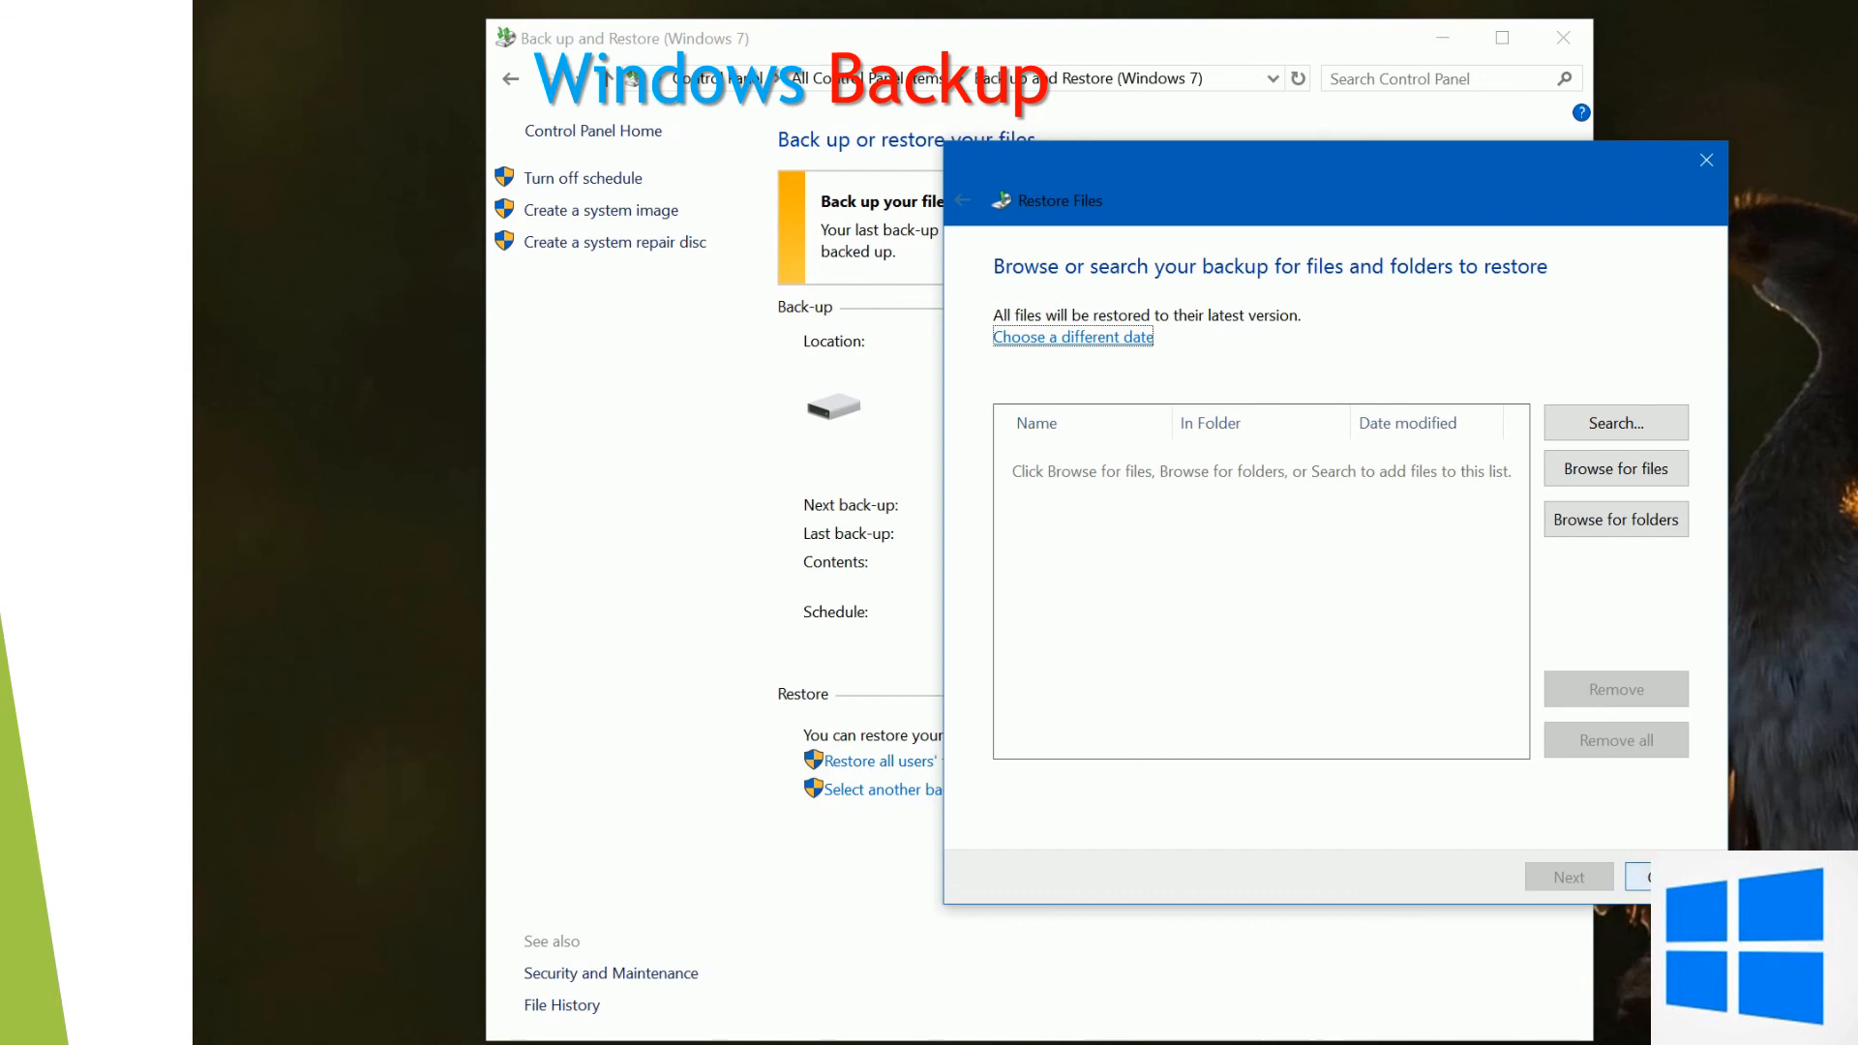
click(1668, 877)
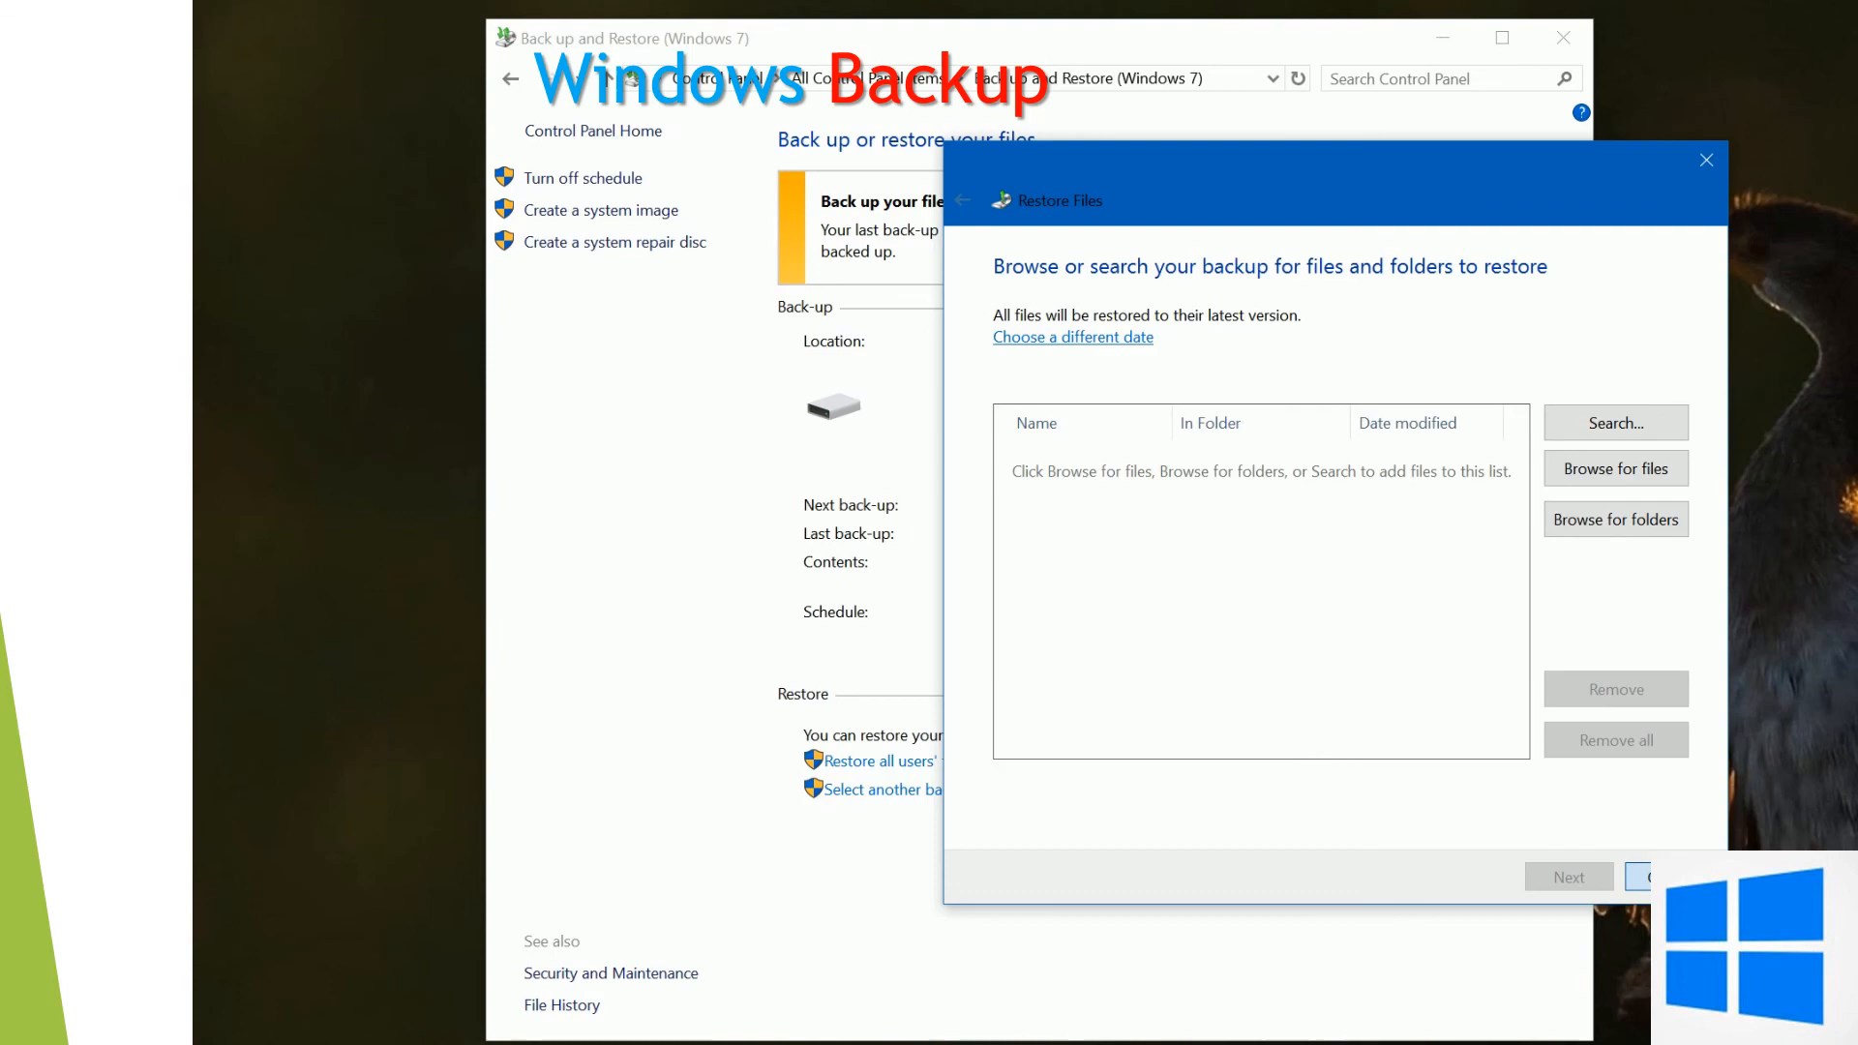